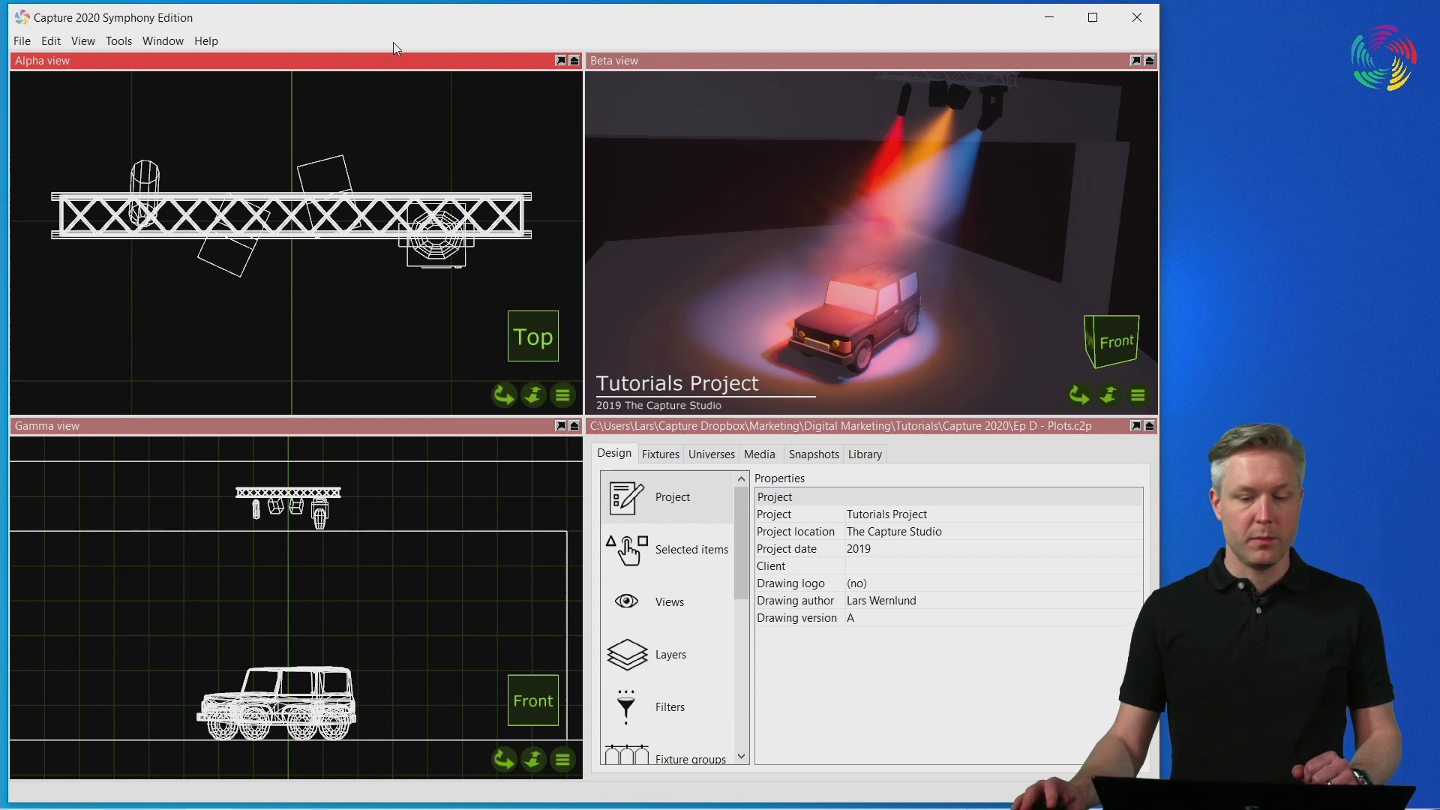
Step: Scroll down the Design list and open the Plots page, which has no plots yet
left_click_drag(744, 552, 741, 705)
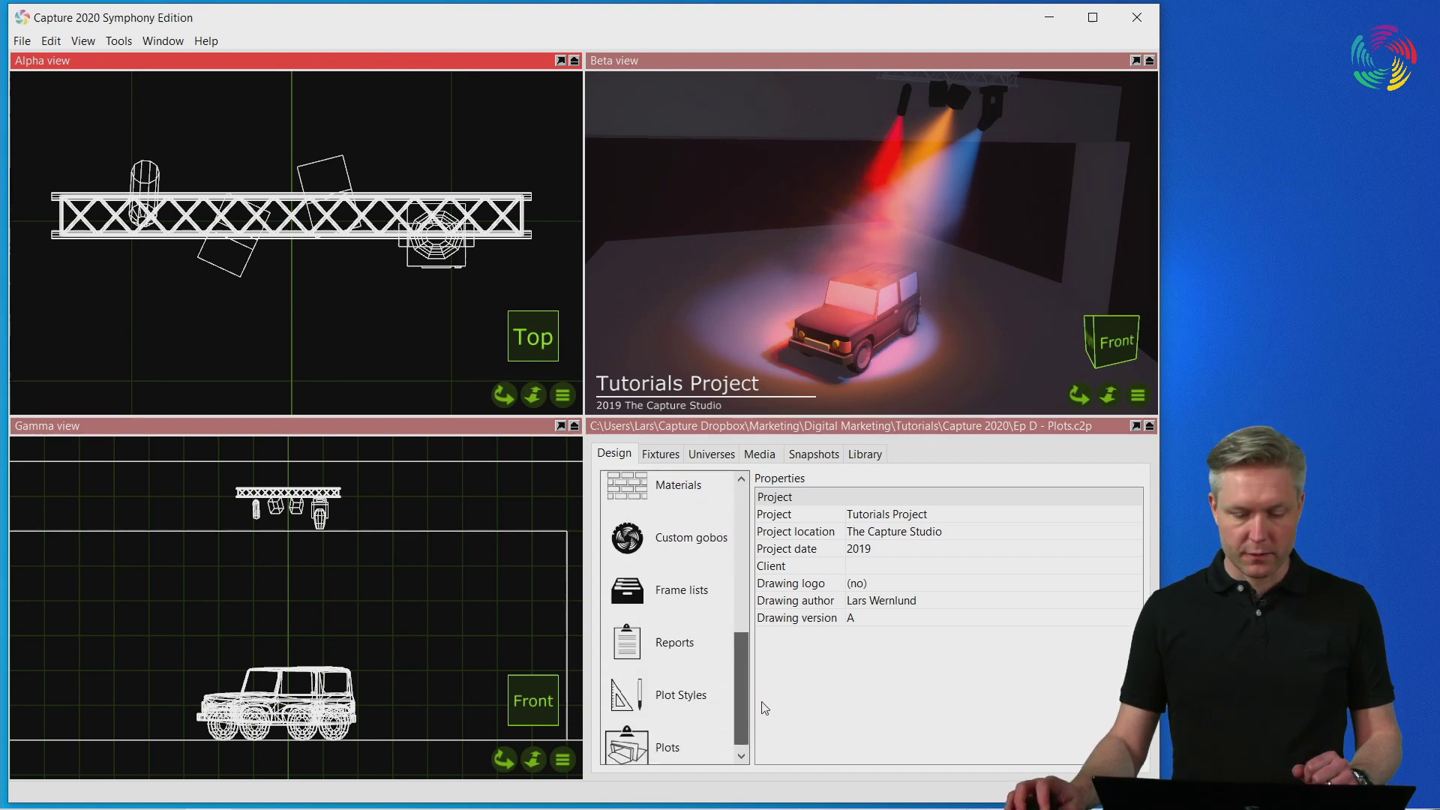
left_click(701, 739)
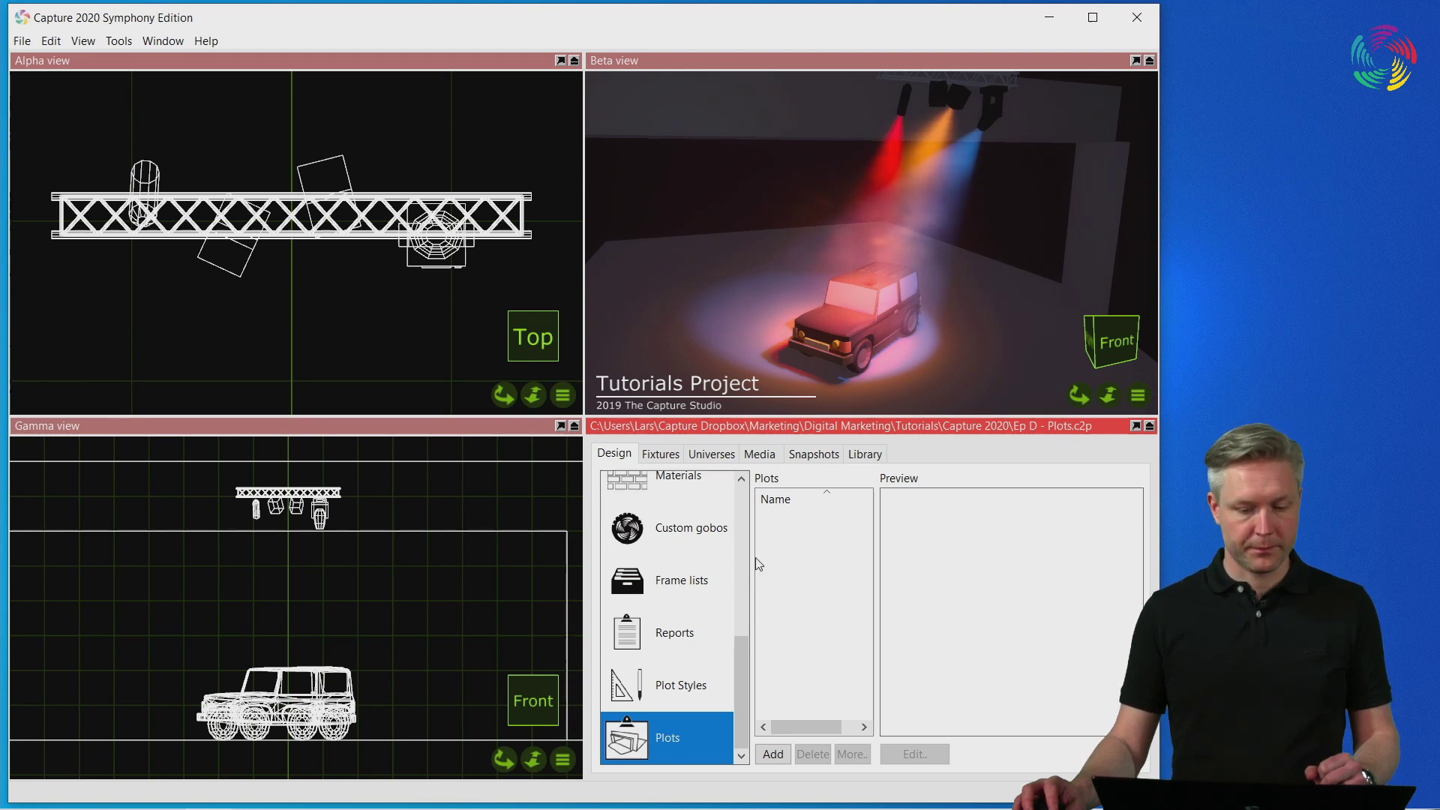
Step: Switch the Alpha view to Plot mode to show labelled fixture symbols
left_click(563, 396)
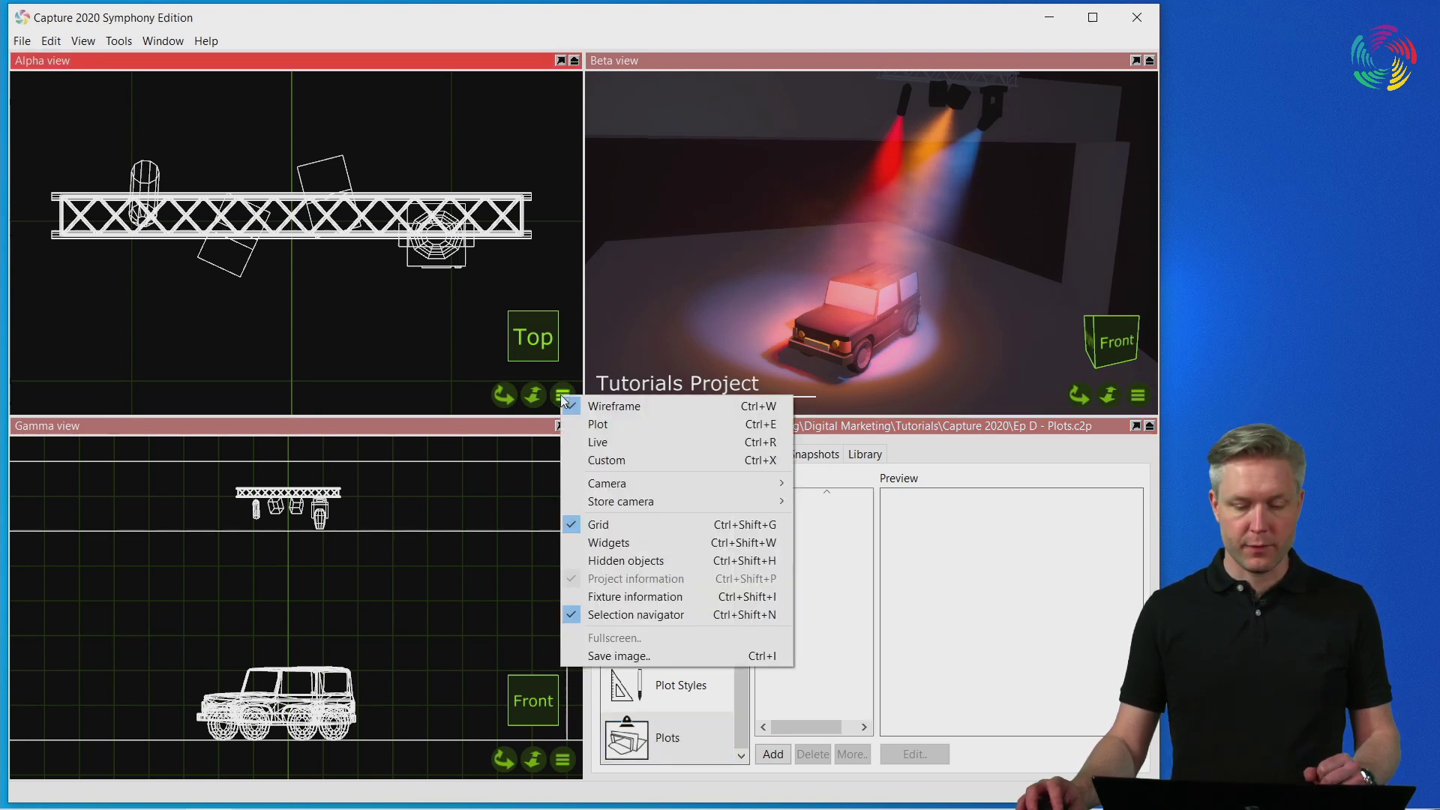
left_click(678, 426)
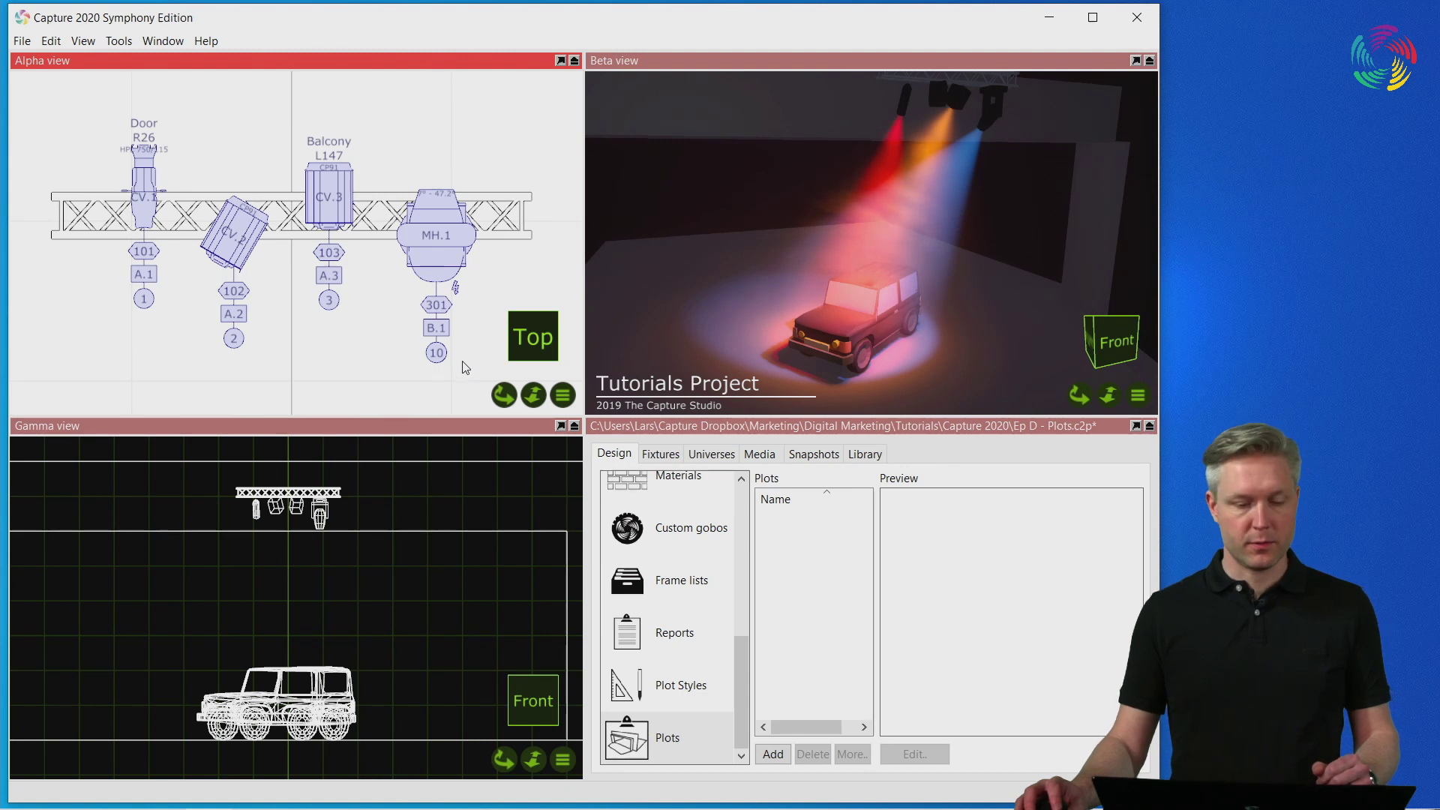
Step: Open the Fixtures list, select CV.1, and click into its Channel and Circuit cells
left_click(664, 454)
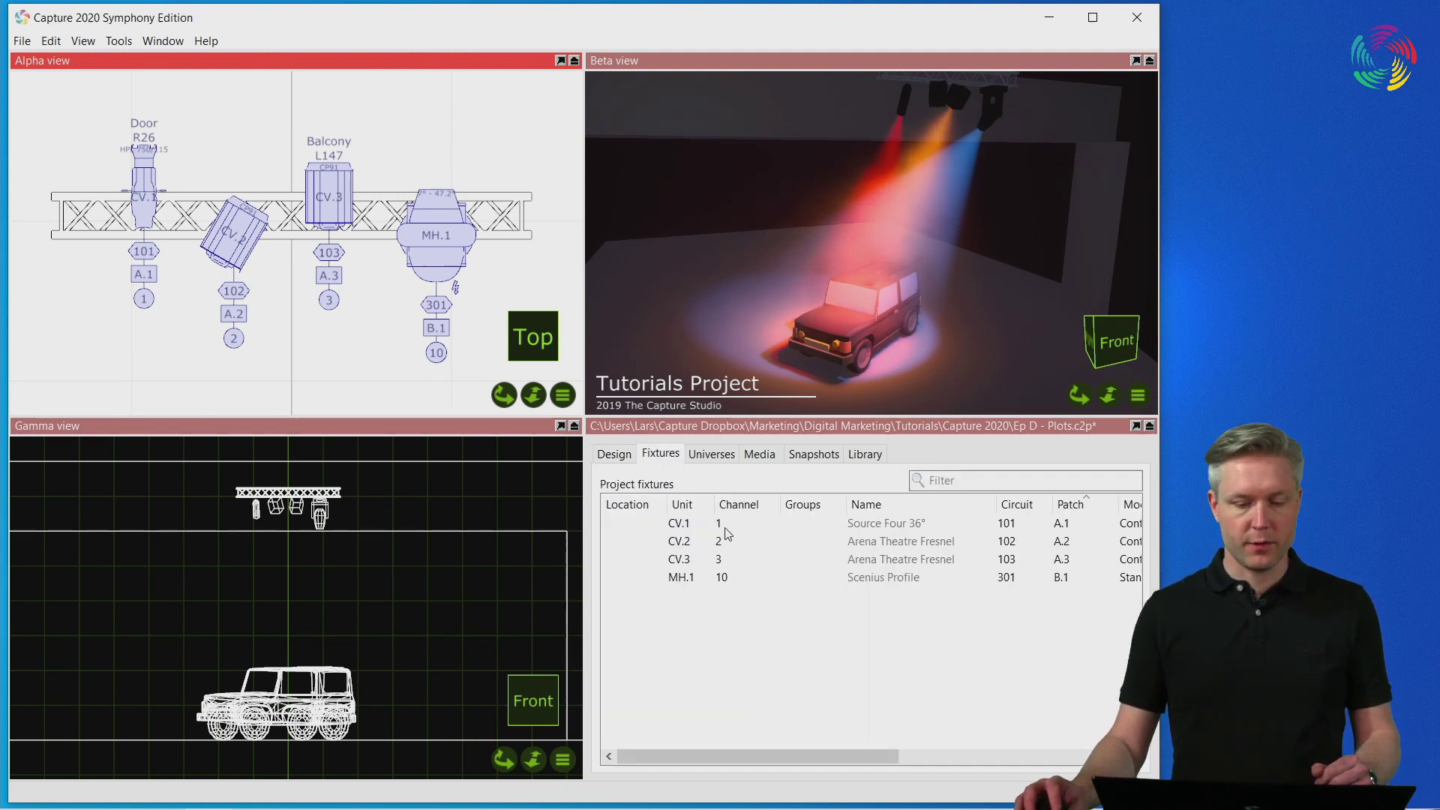
left_click(683, 524)
left_click(734, 524)
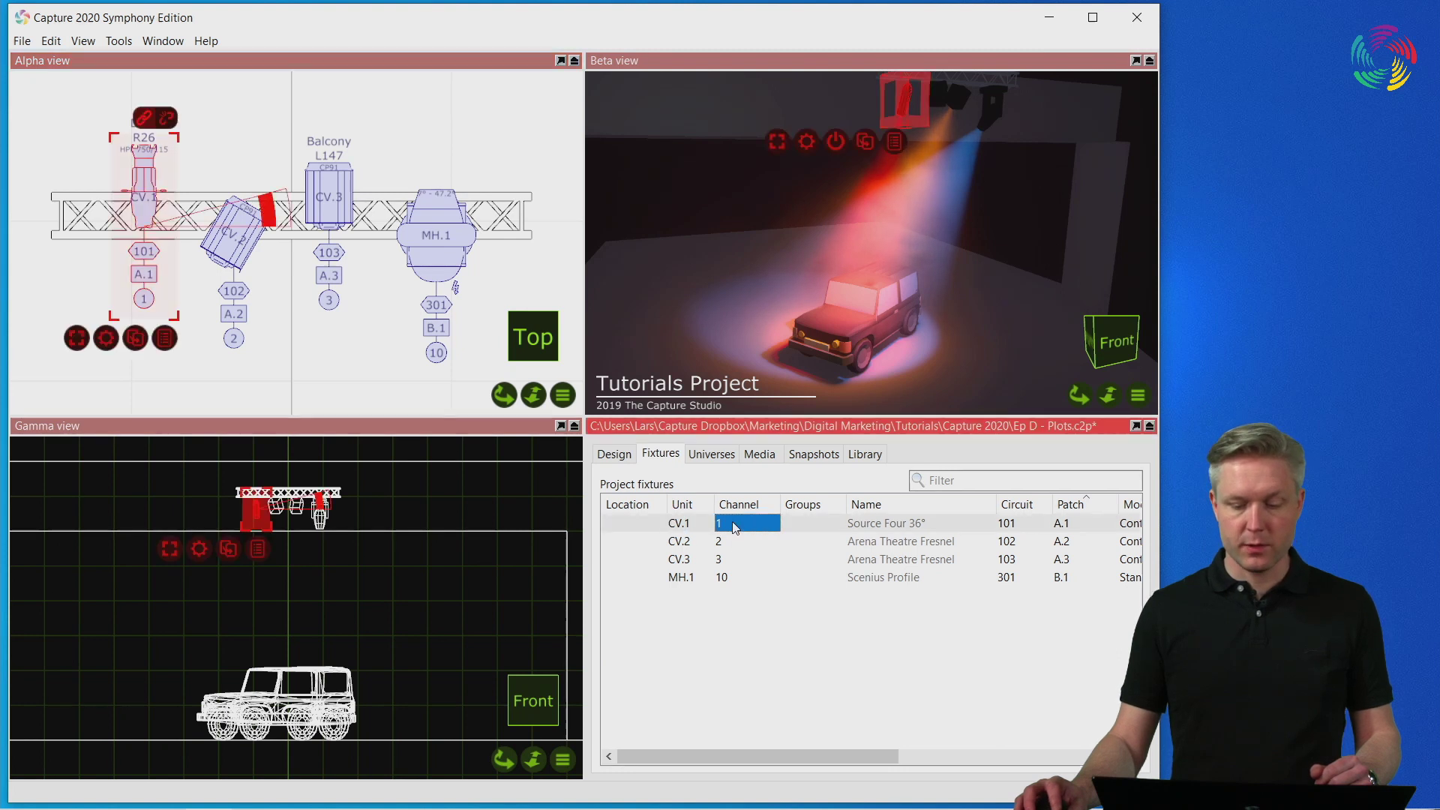
left_click(1012, 525)
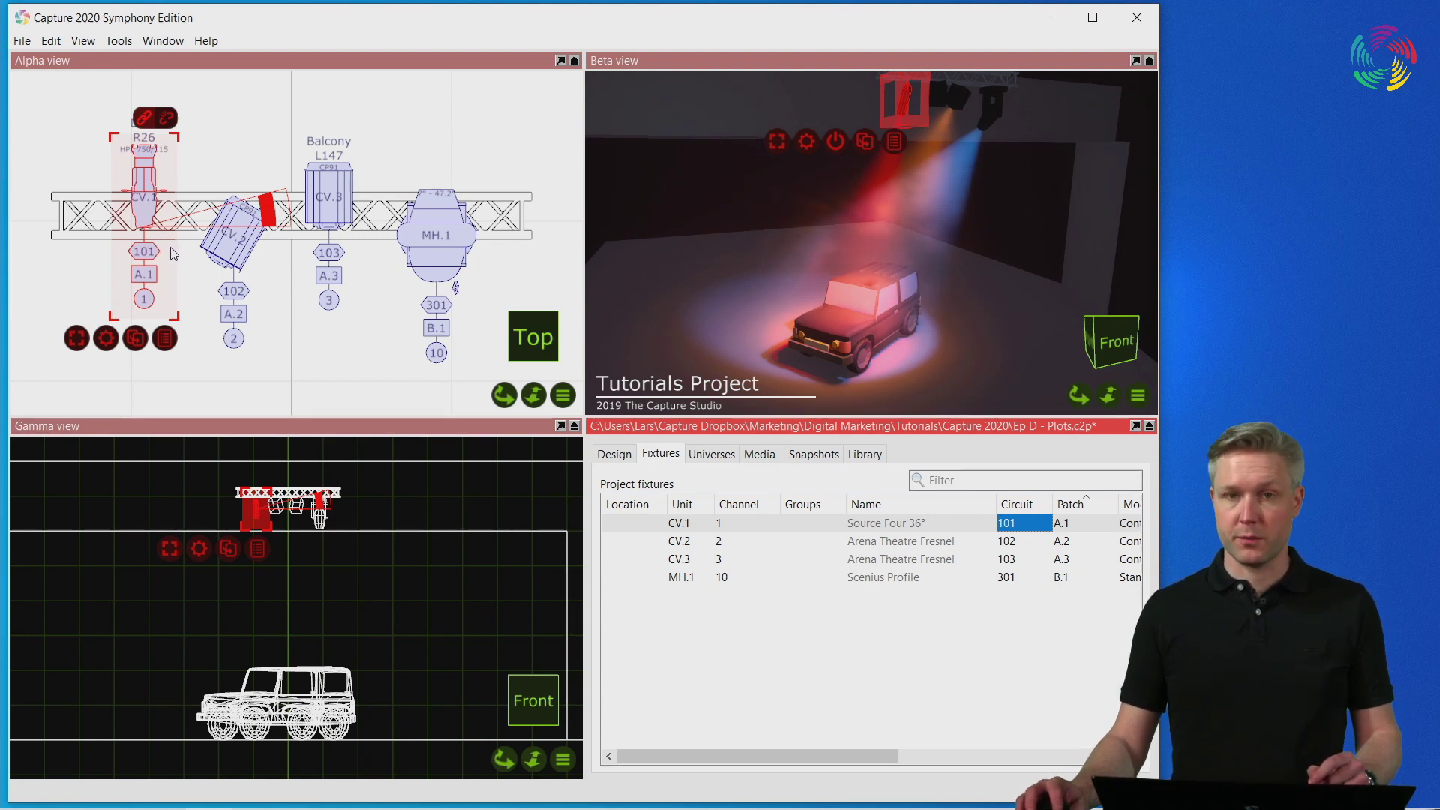
Step: Move CV.1 left along the truss, rotate it about -15.7°, and realign its 101/A.1/1 labels
left_click(167, 120)
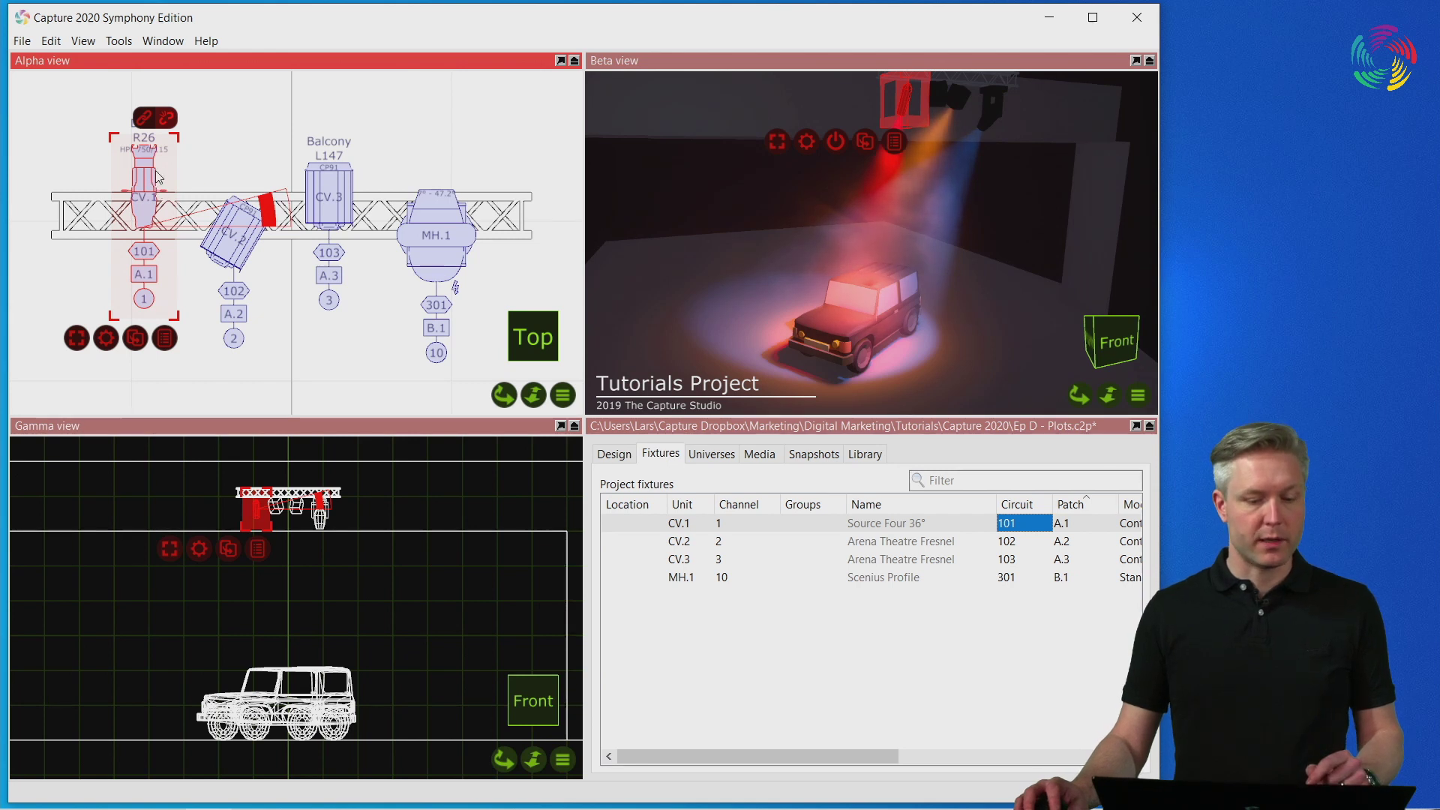
left_click_drag(157, 177, 131, 190)
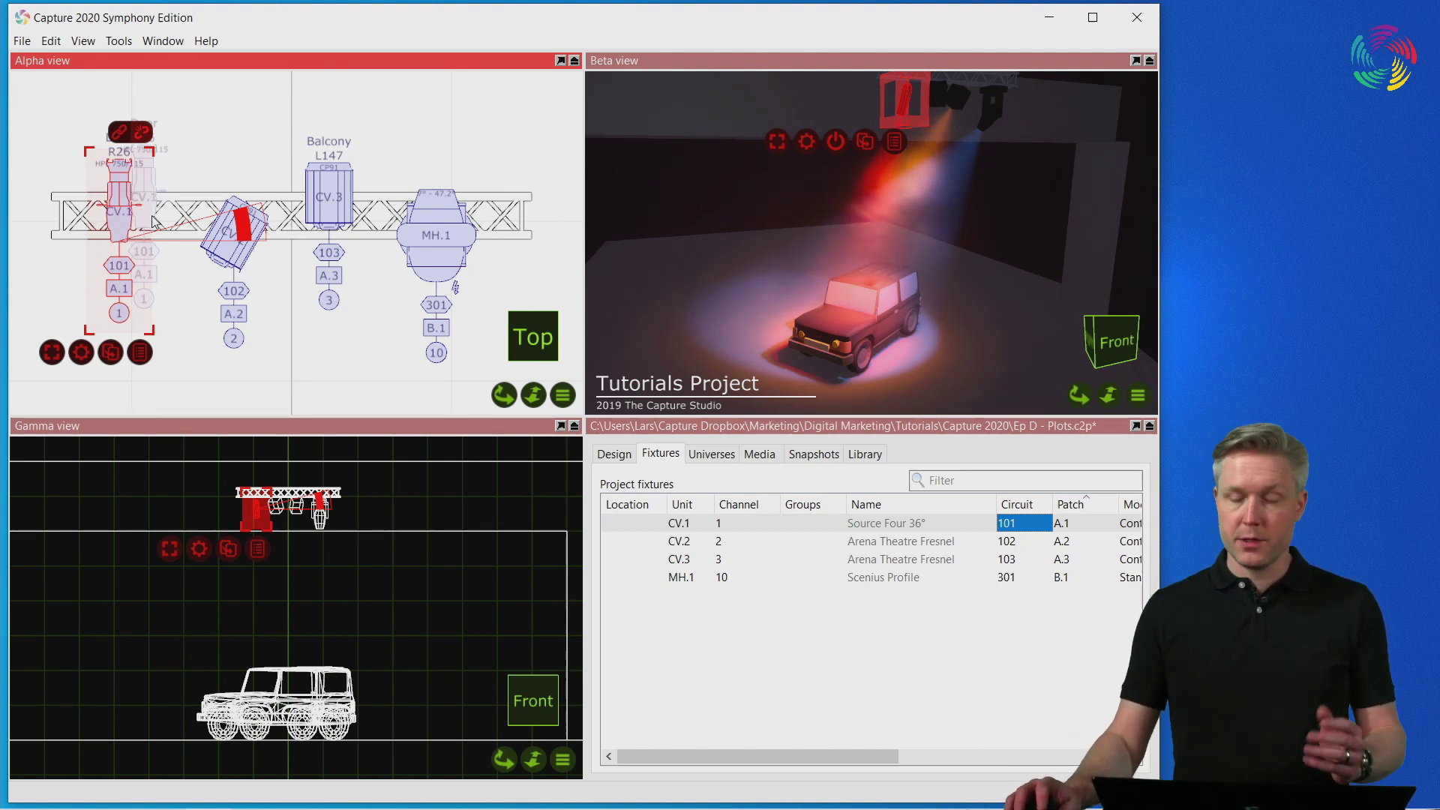
left_click_drag(244, 235, 240, 271)
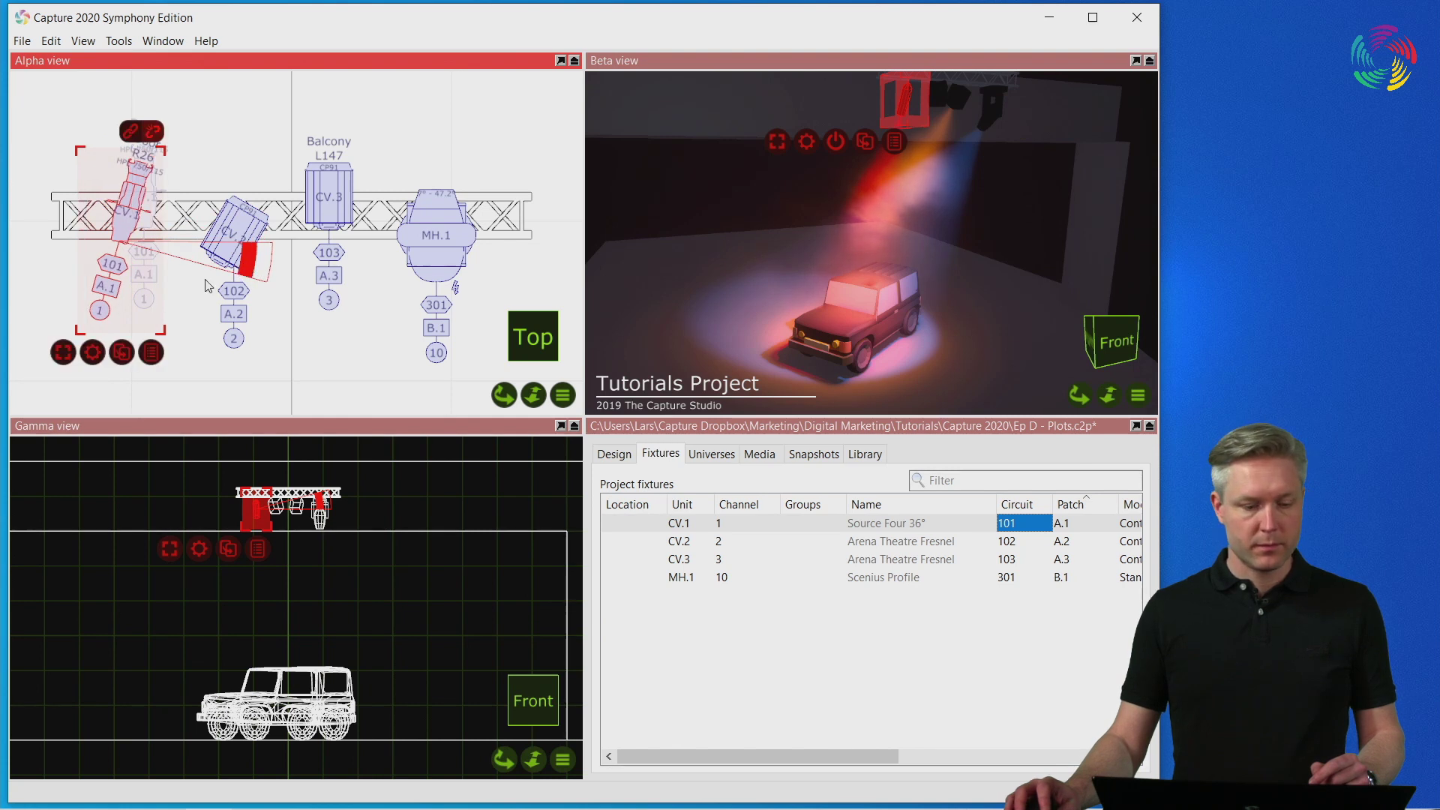
left_click(120, 274)
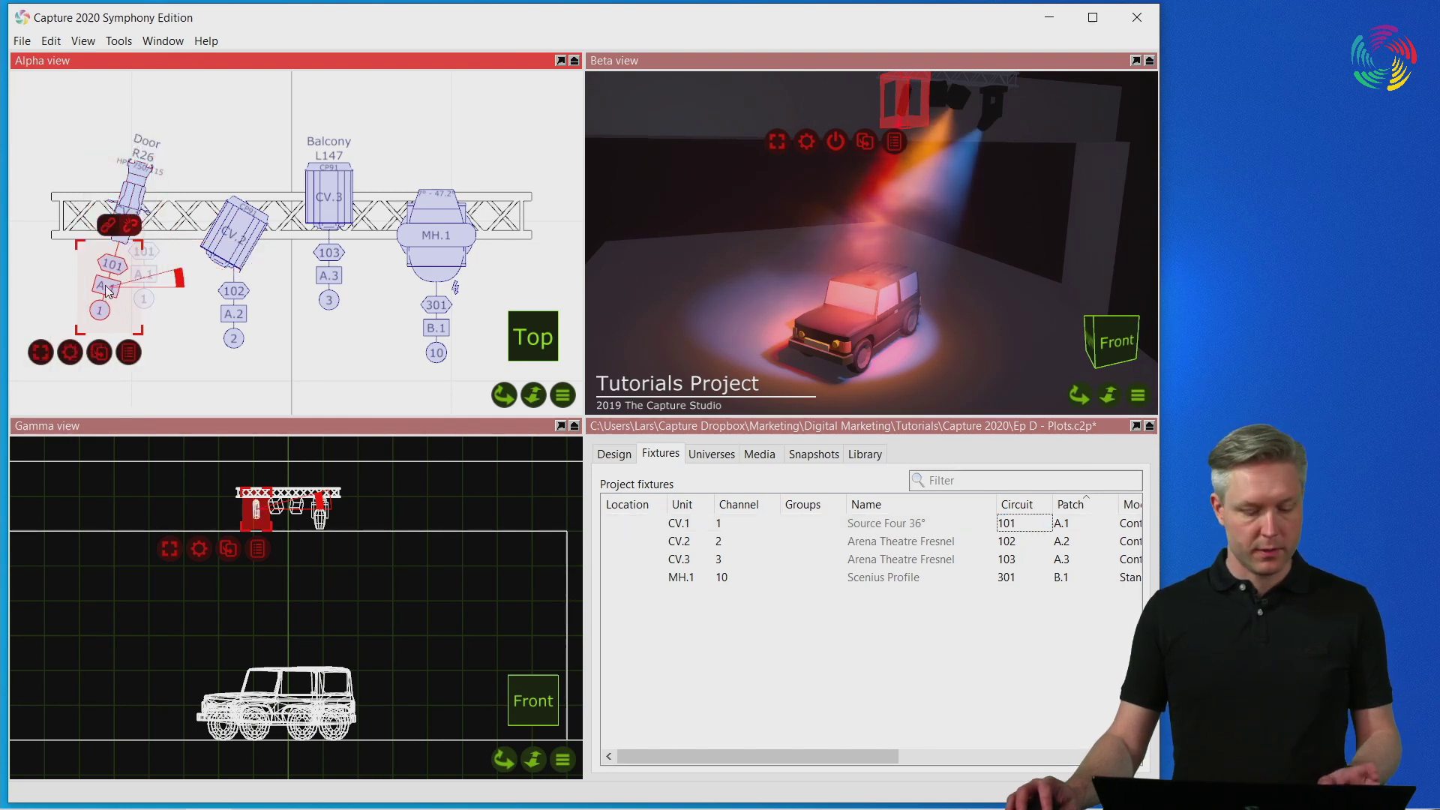
mouse_move(178, 279)
left_mouse_down()
mouse_move(178, 294)
mouse_move(180, 271)
left_mouse_up()
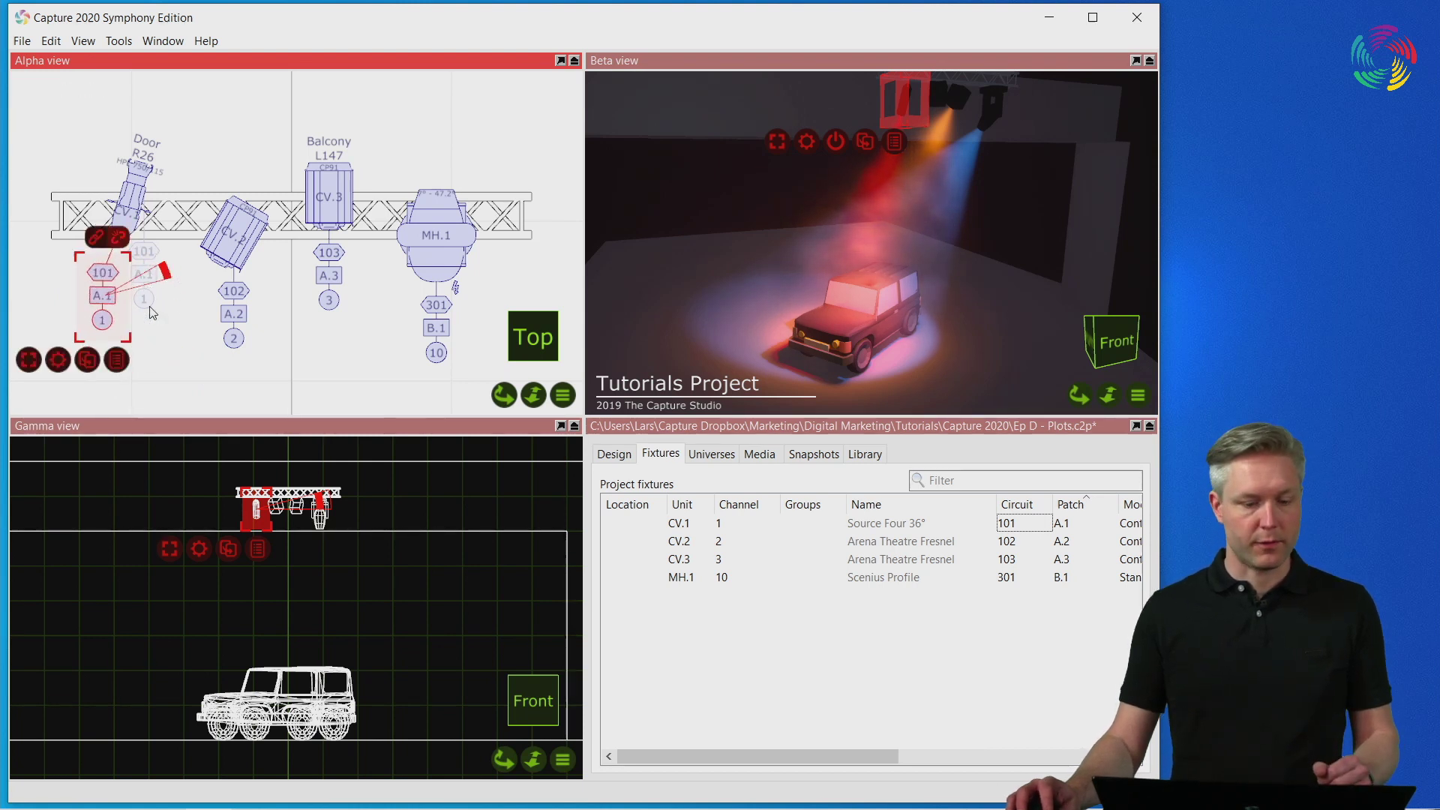
left_click(186, 335)
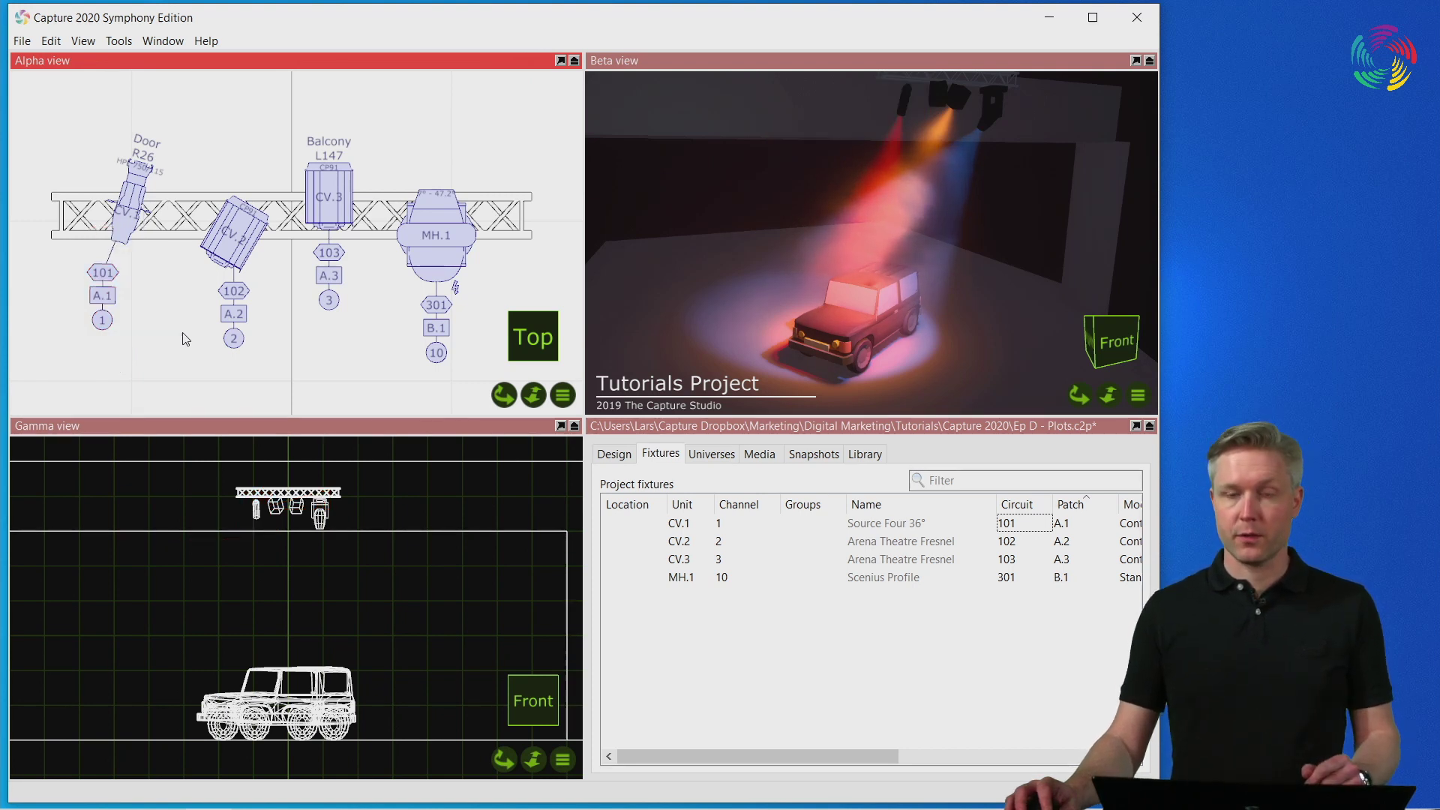
Step: Reselect CV.1 and check its Focus property under Selected items, then deselect it
left_click(626, 522)
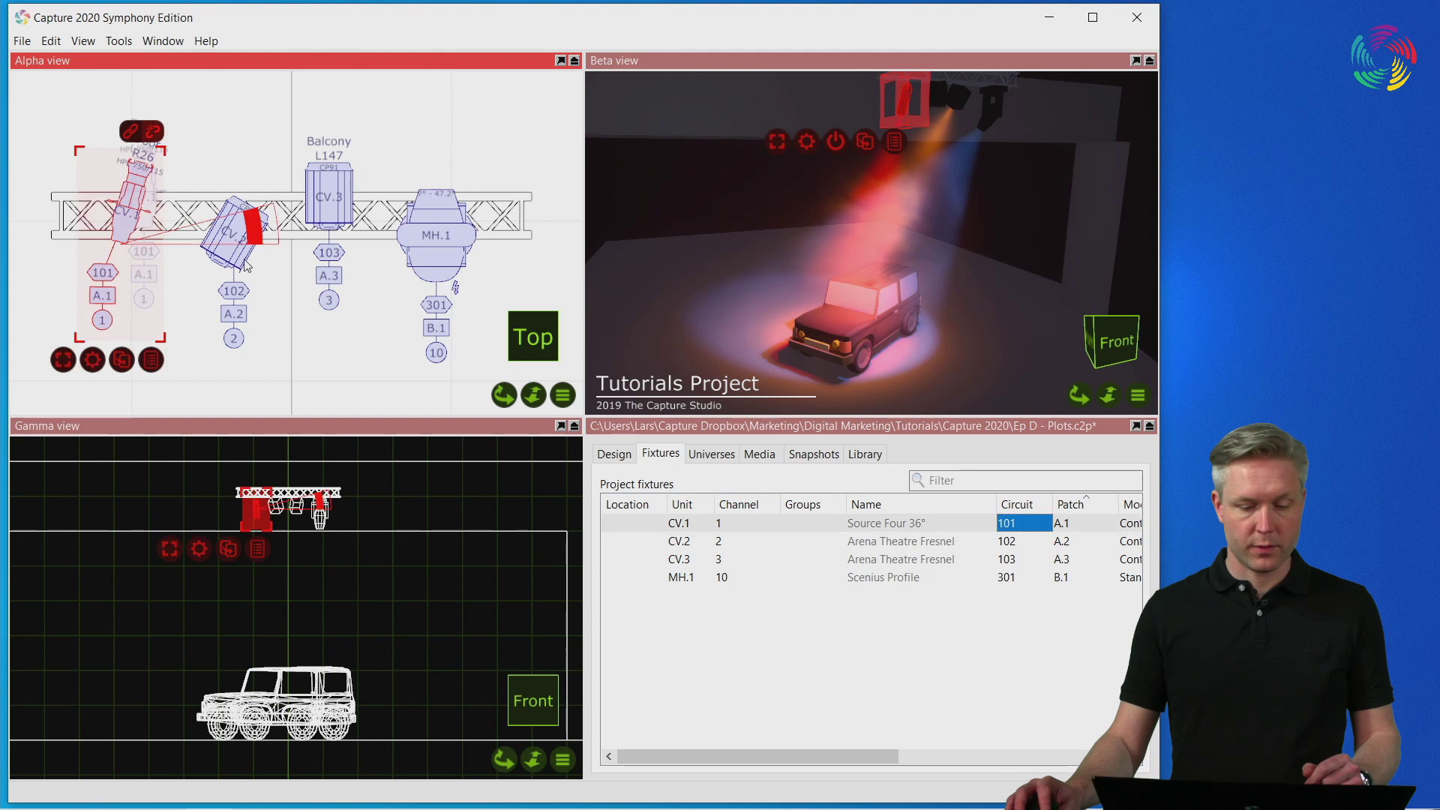
left_click(626, 455)
left_click_drag(735, 665, 736, 554)
left_click(714, 551)
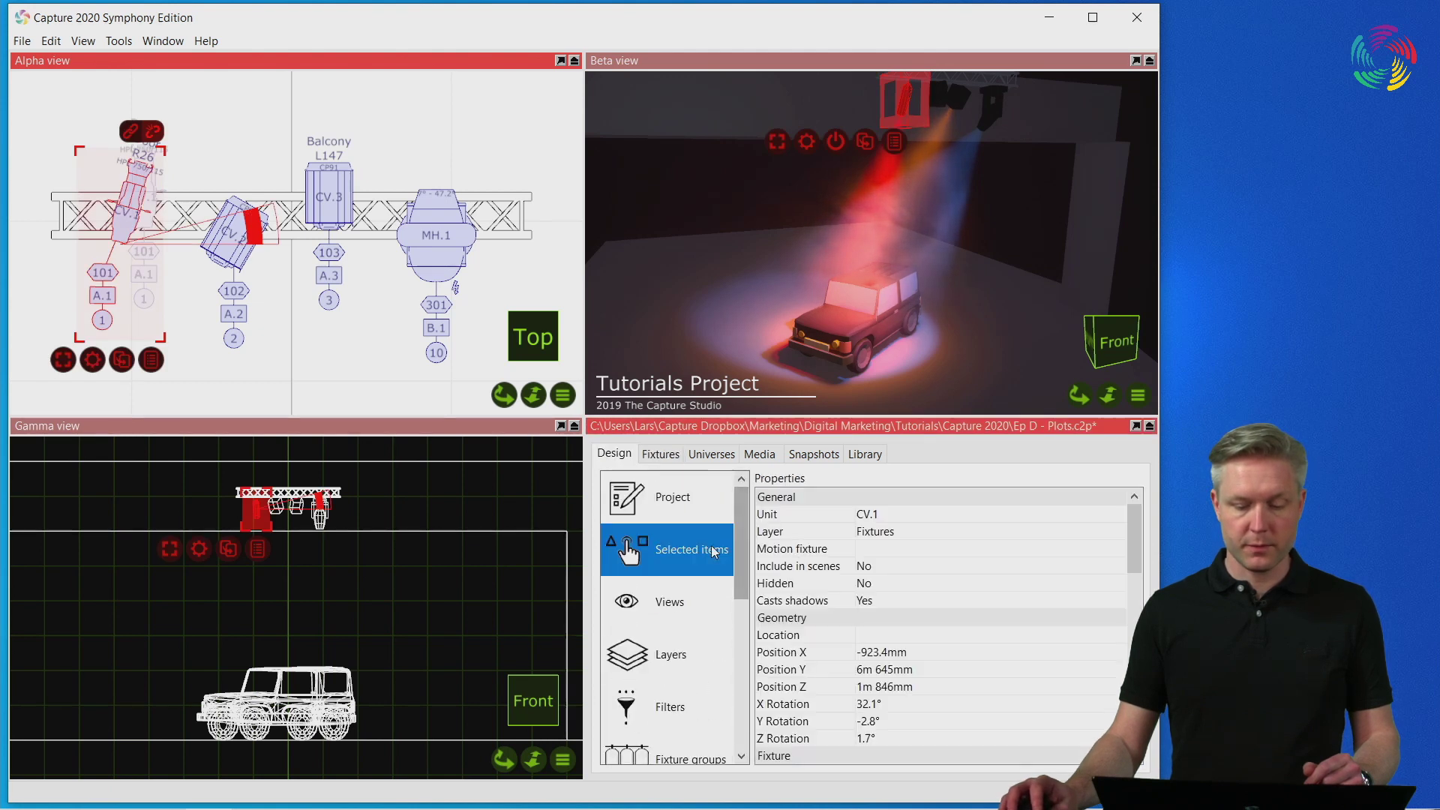
scroll(1092, 704, "down", 10)
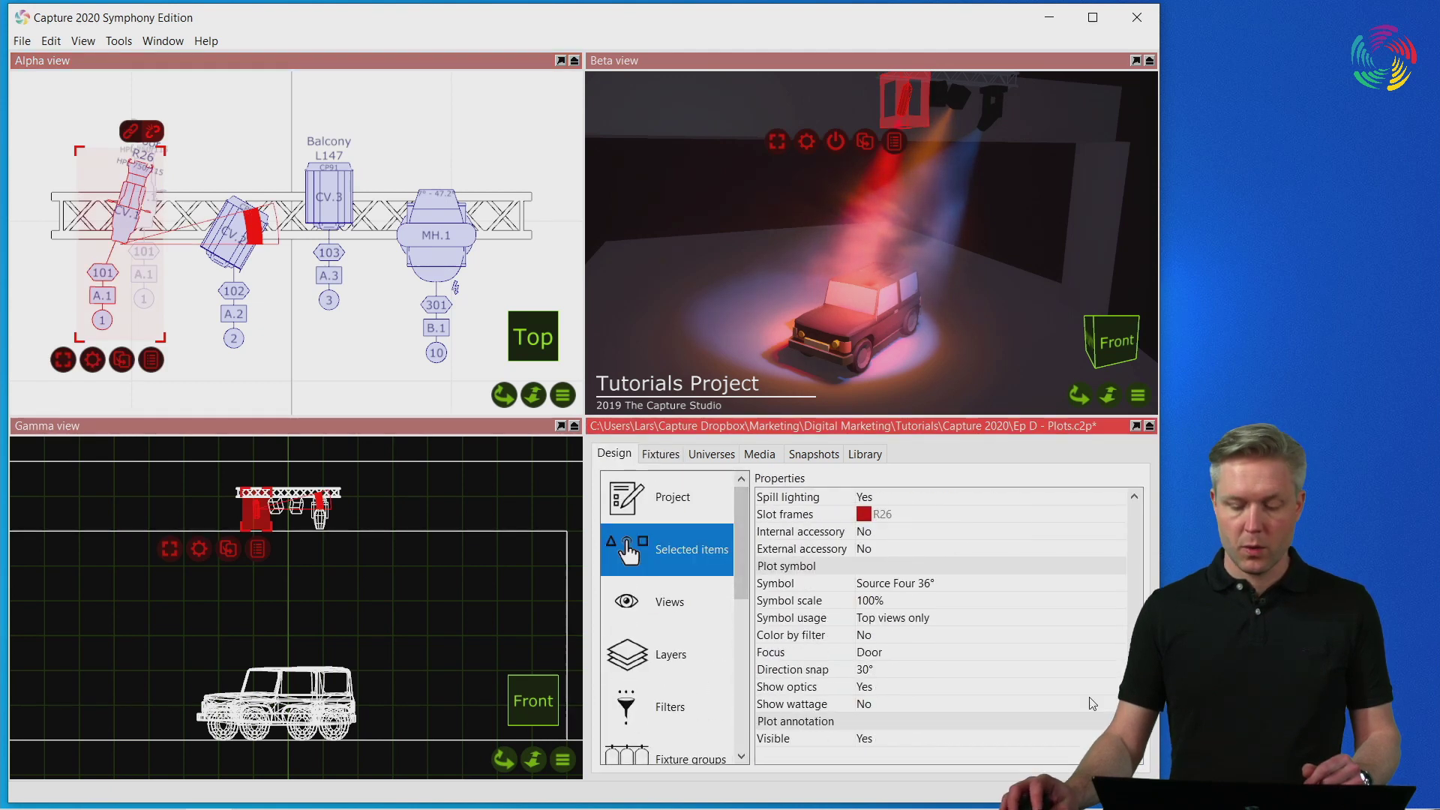
left_click(945, 652)
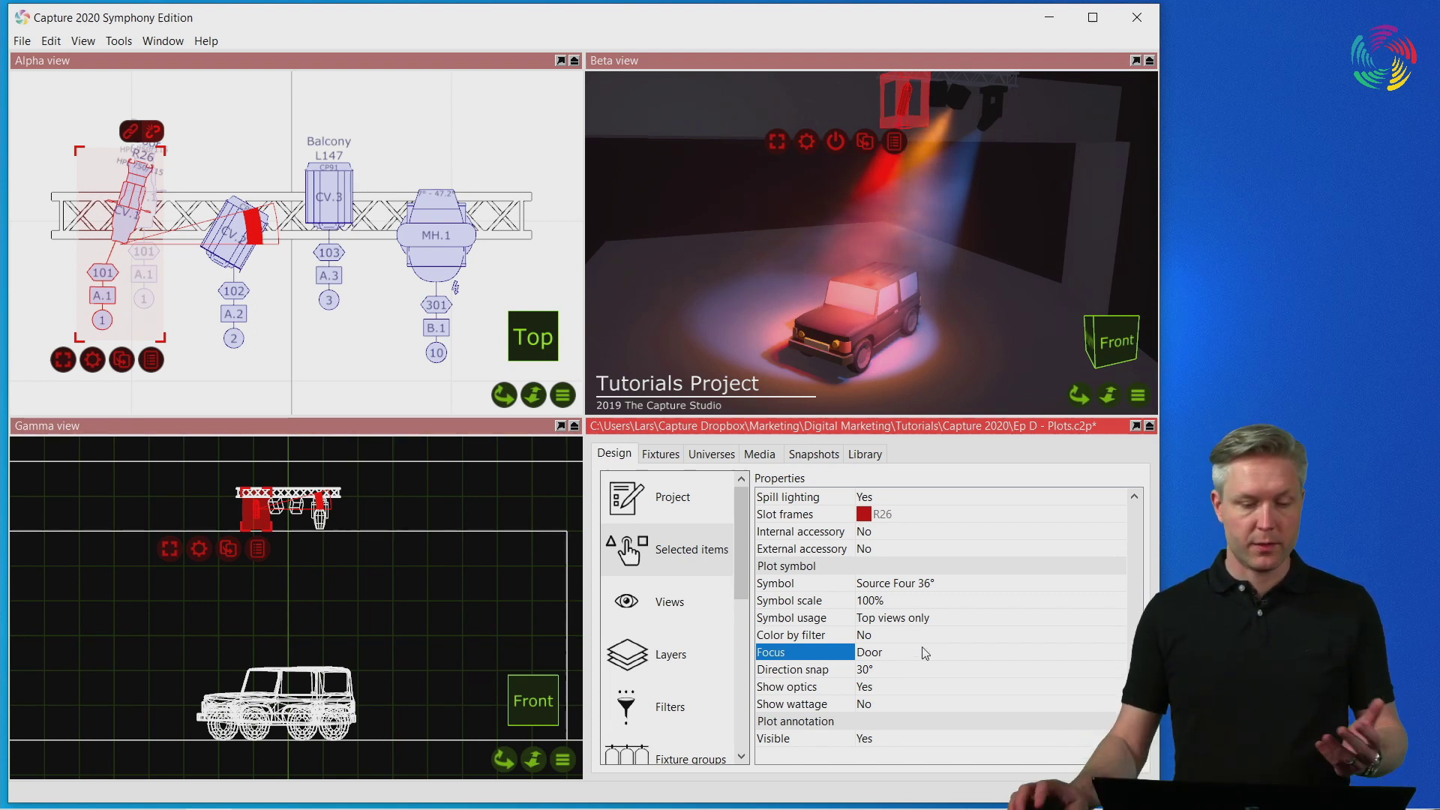
left_click(141, 177)
scroll(141, 178, "up", 3)
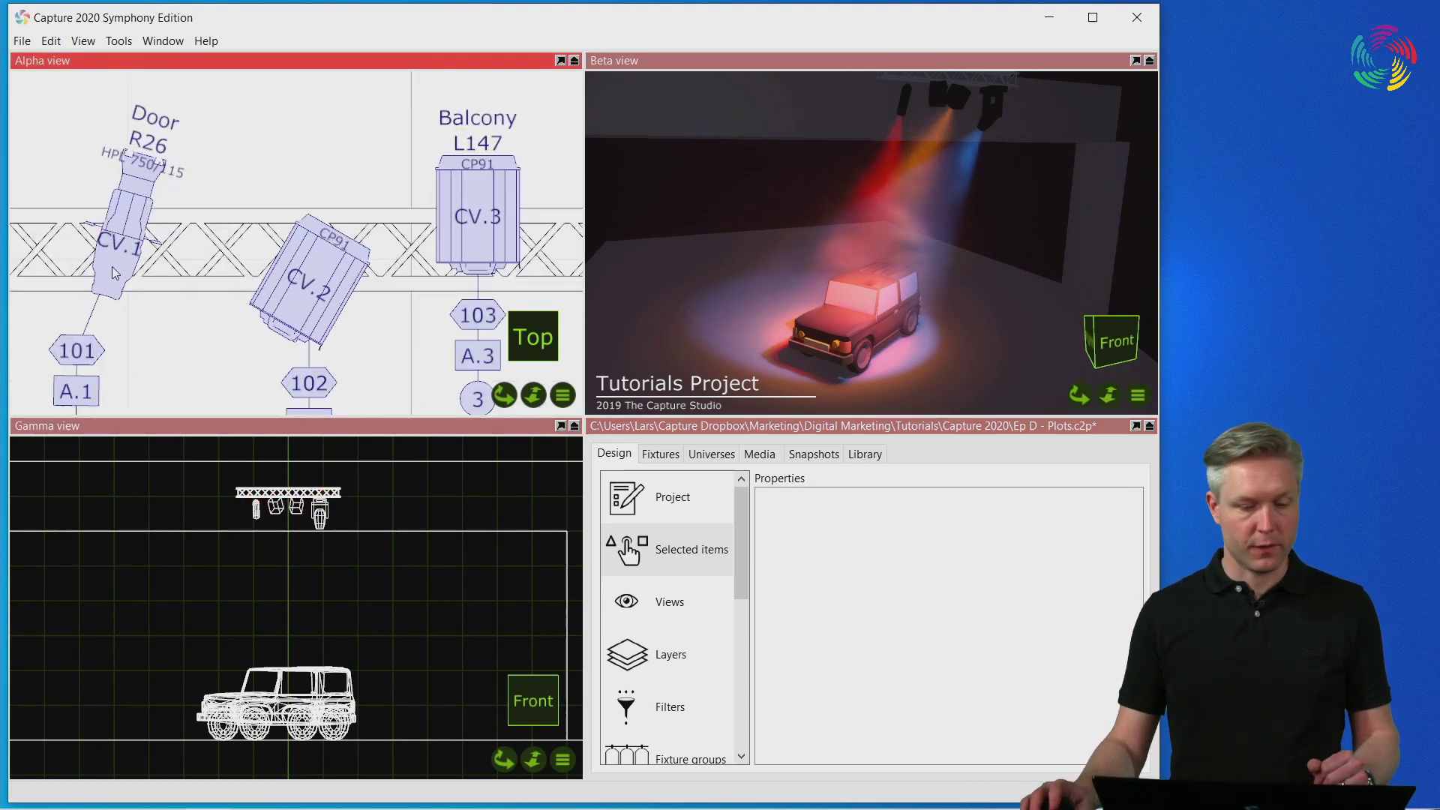
scroll(116, 270, "down", 3)
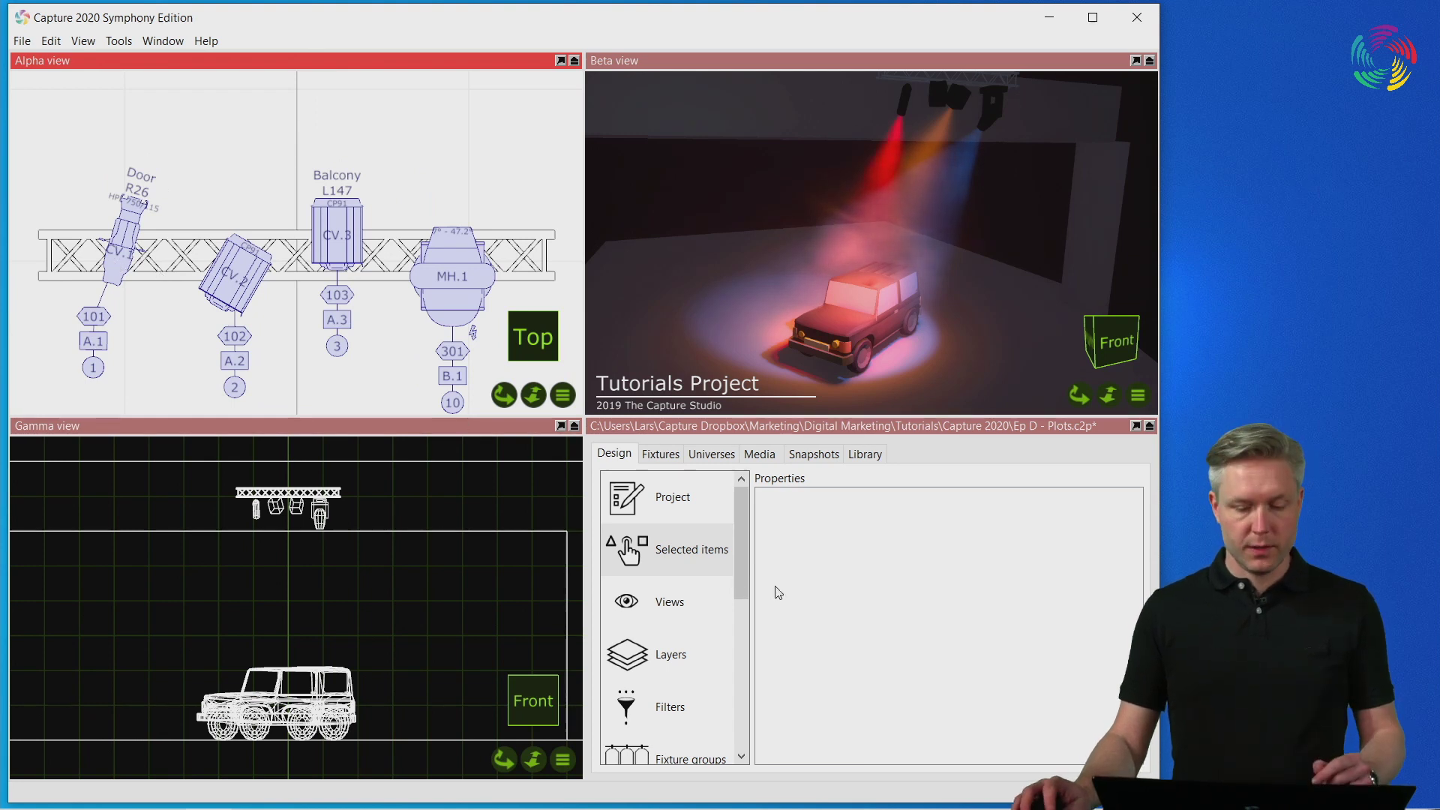
Step: Look at the Plot Styles list, then return to the empty Plots list
left_click_drag(743, 557, 742, 707)
left_click(681, 685)
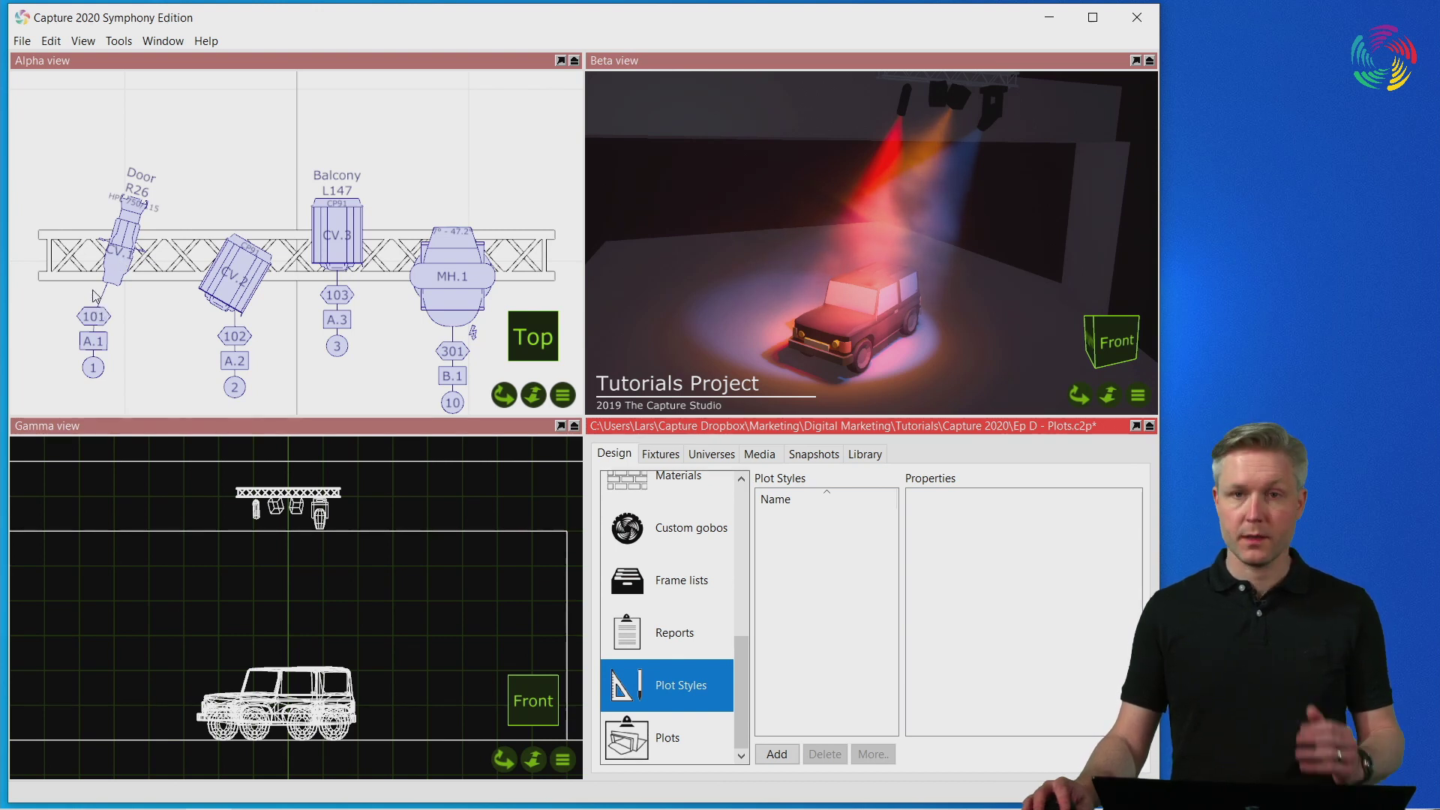
left_click(693, 742)
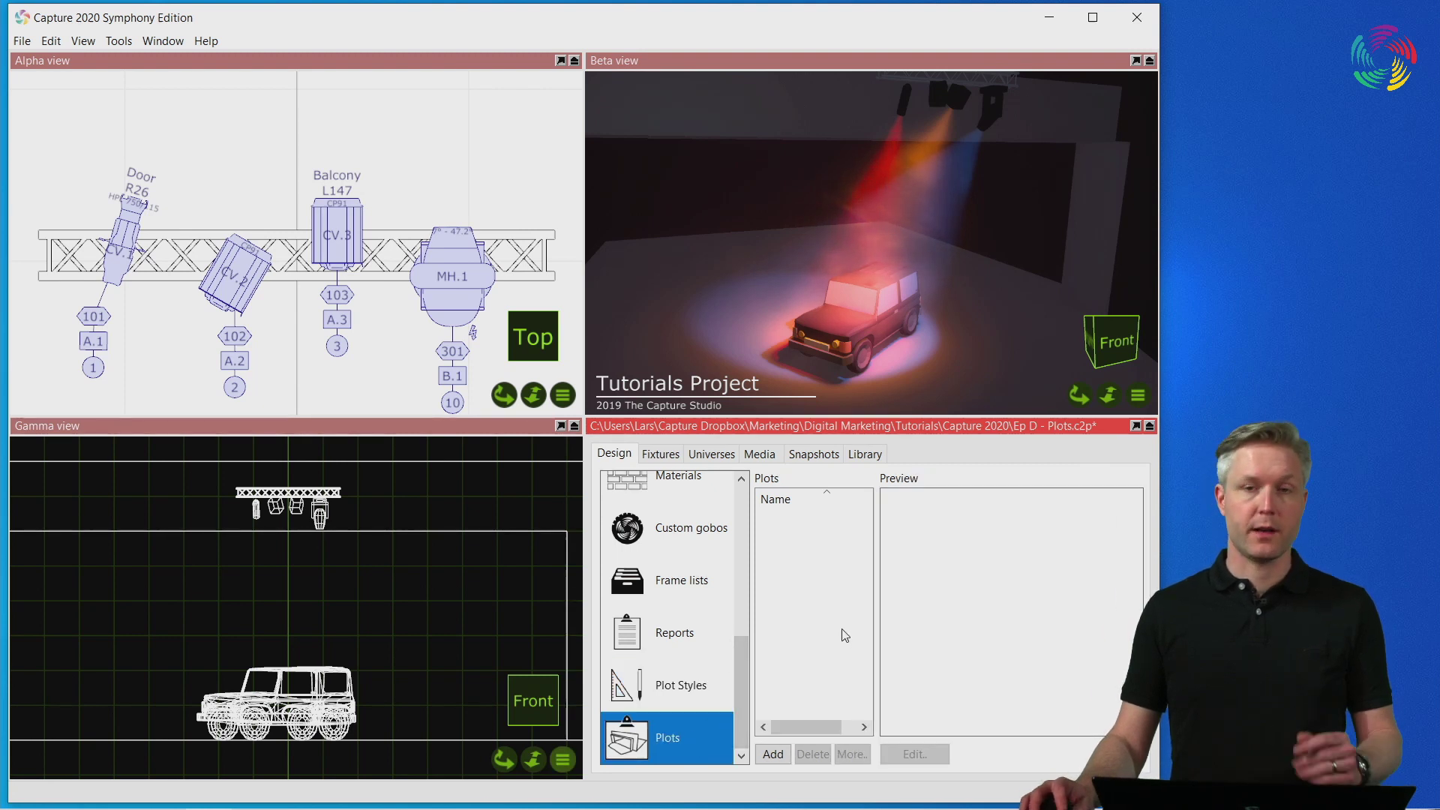
Step: Create a plot named 'New plot', open it for editing, and enlarge its editor window
left_click(772, 753)
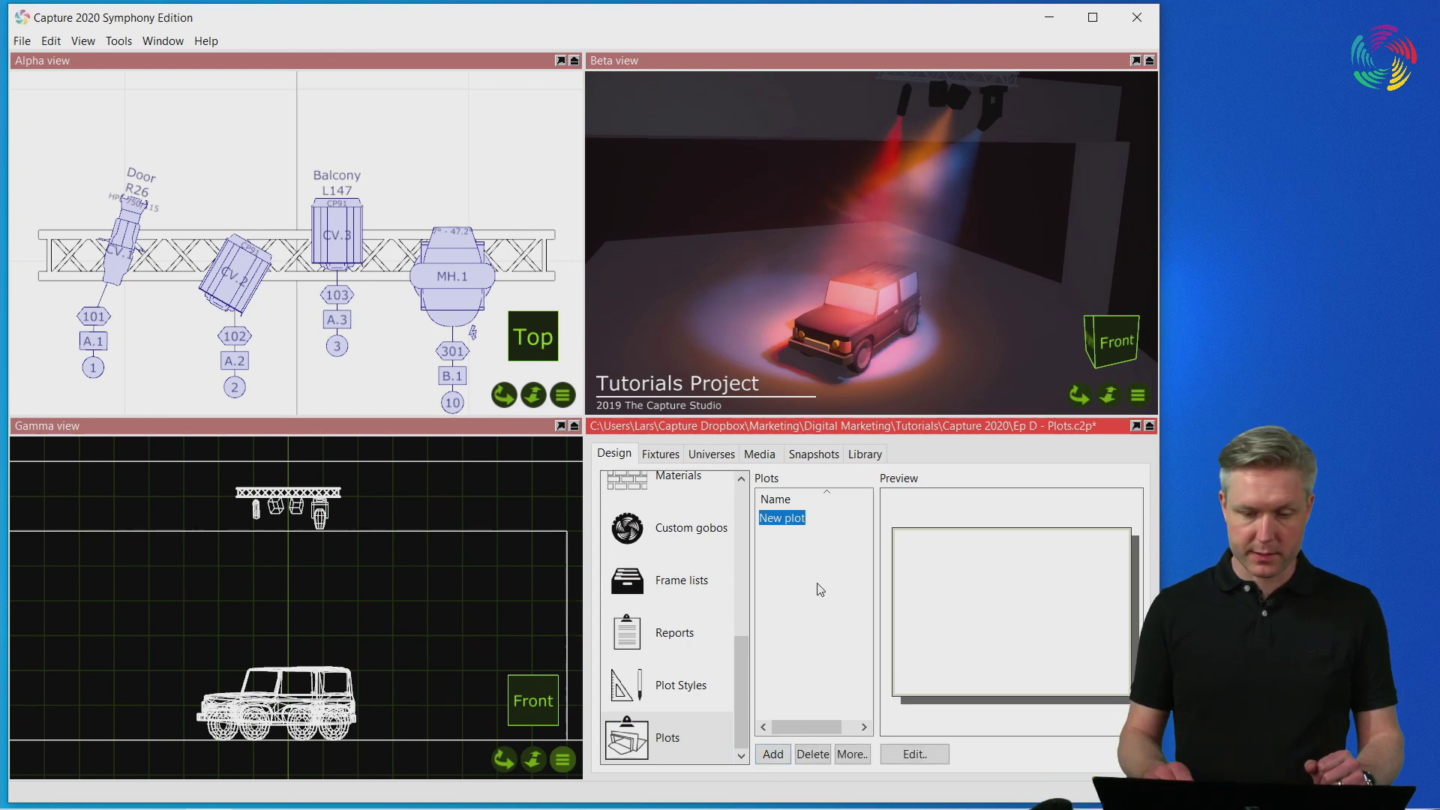
key("Return")
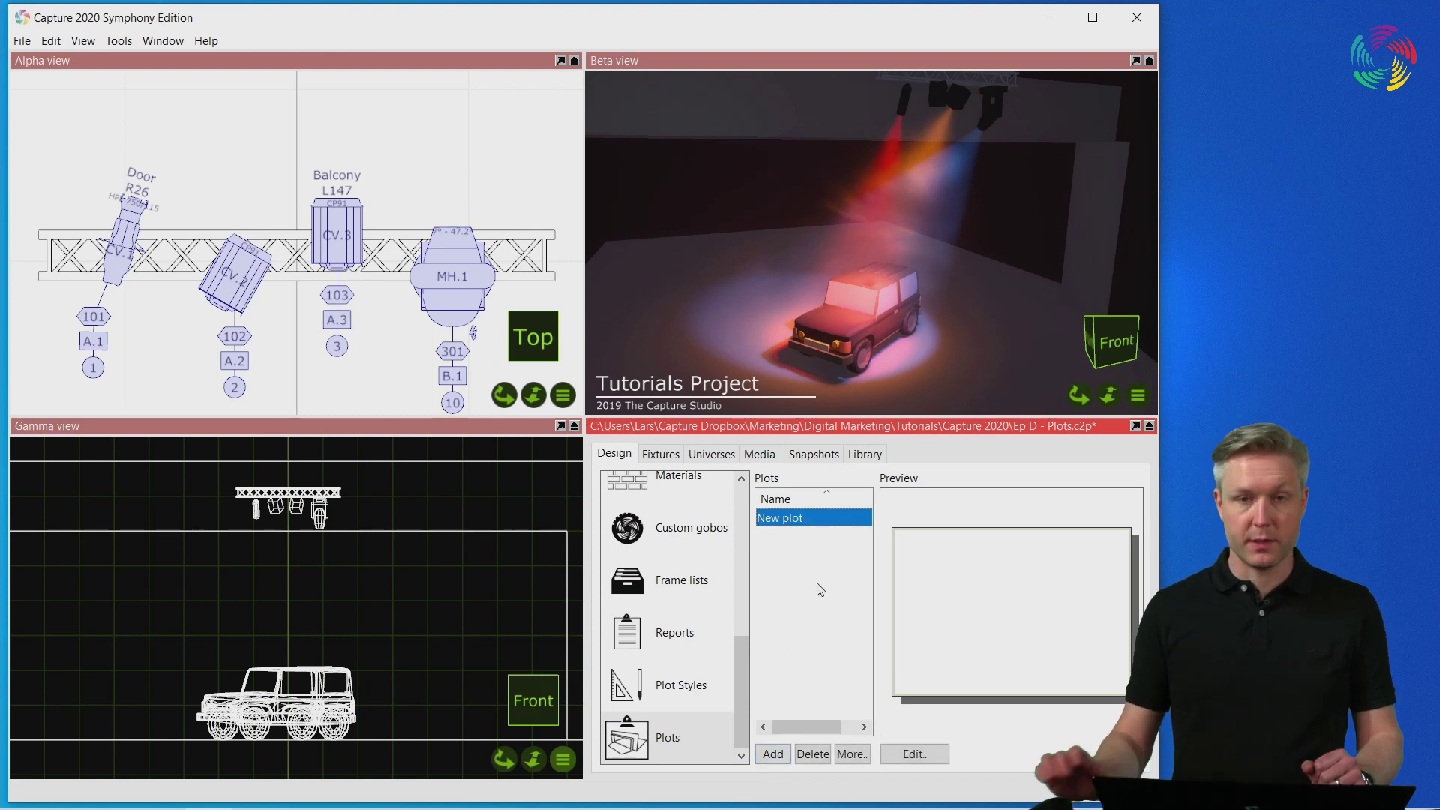
left_click(941, 756)
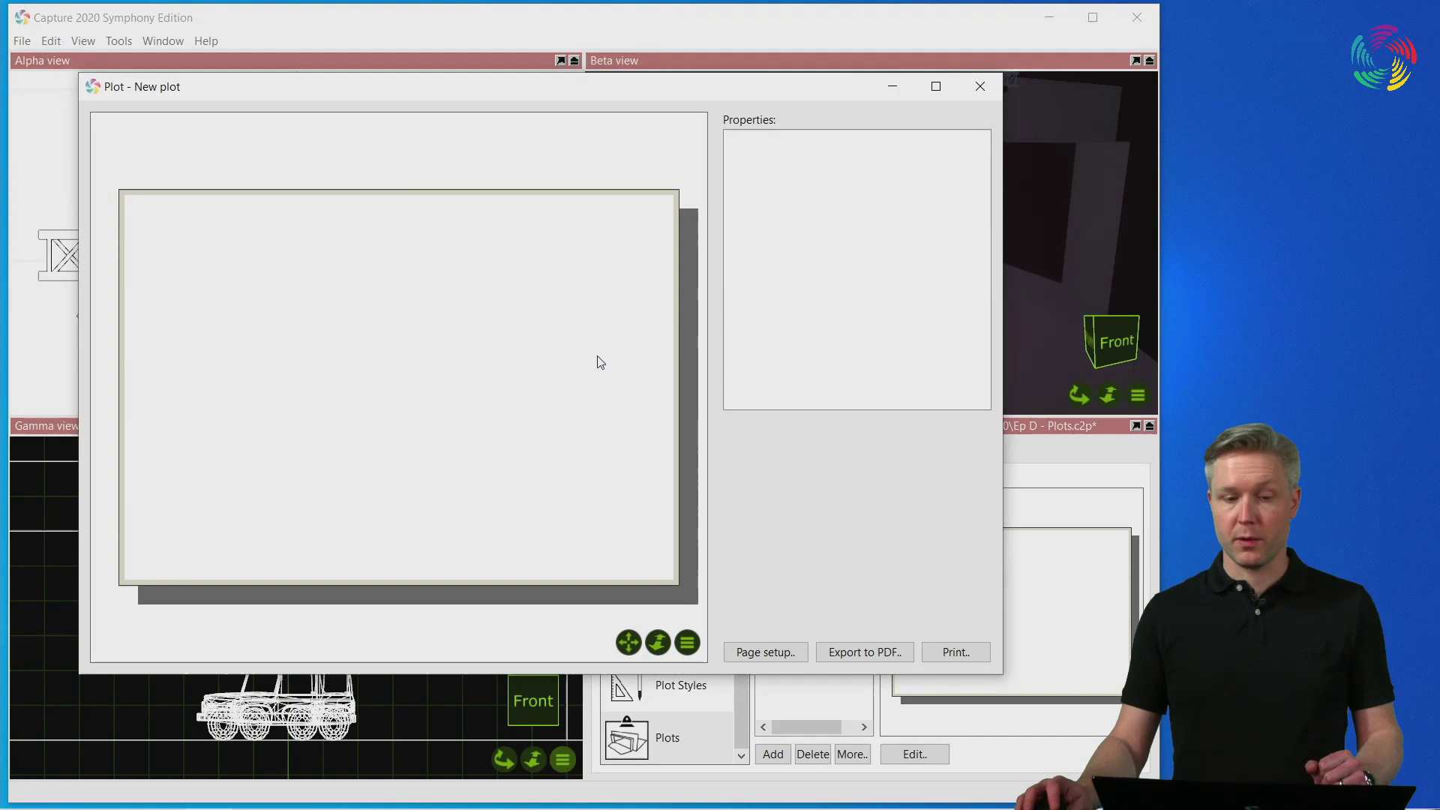
left_click_drag(261, 87, 208, 34)
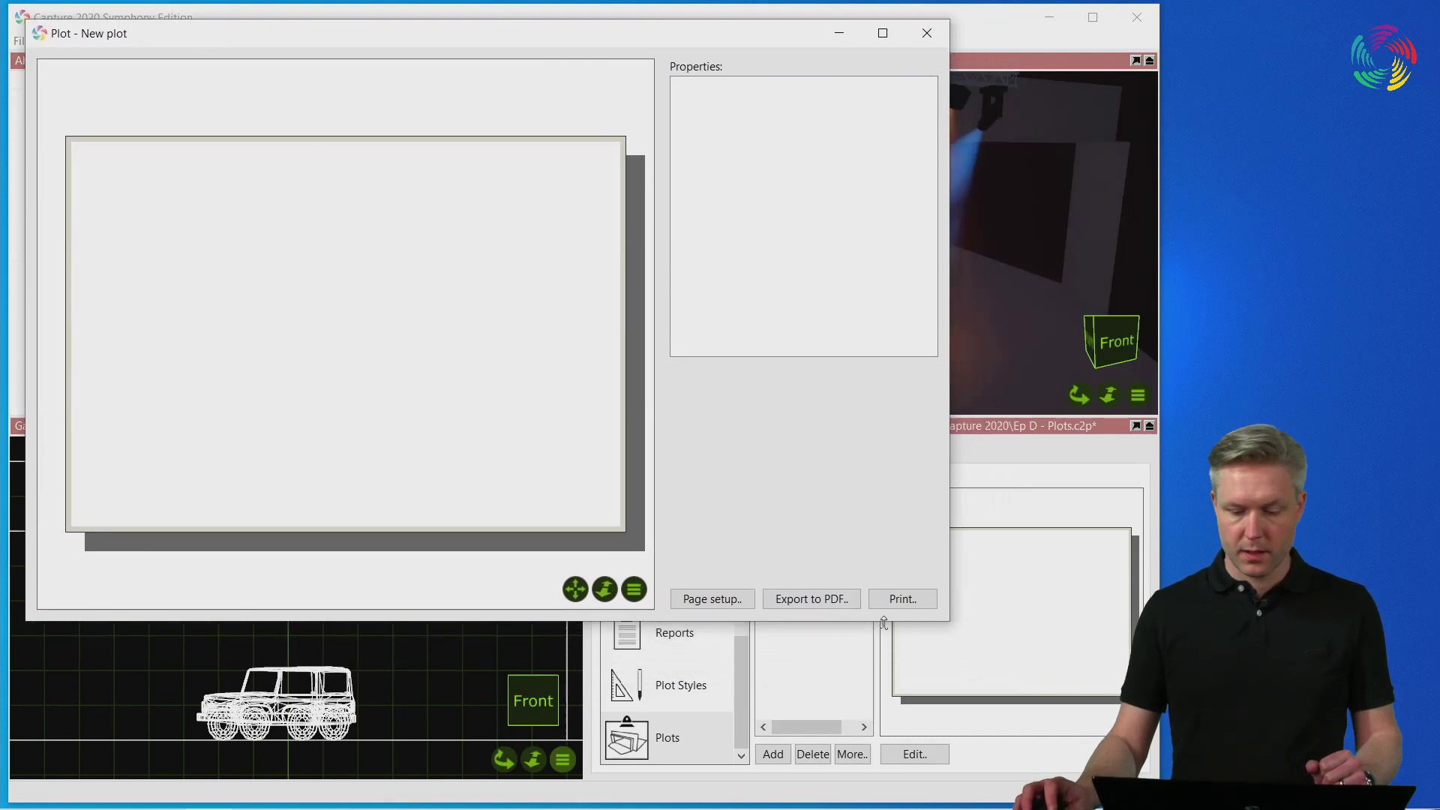
left_click_drag(946, 624, 1135, 694)
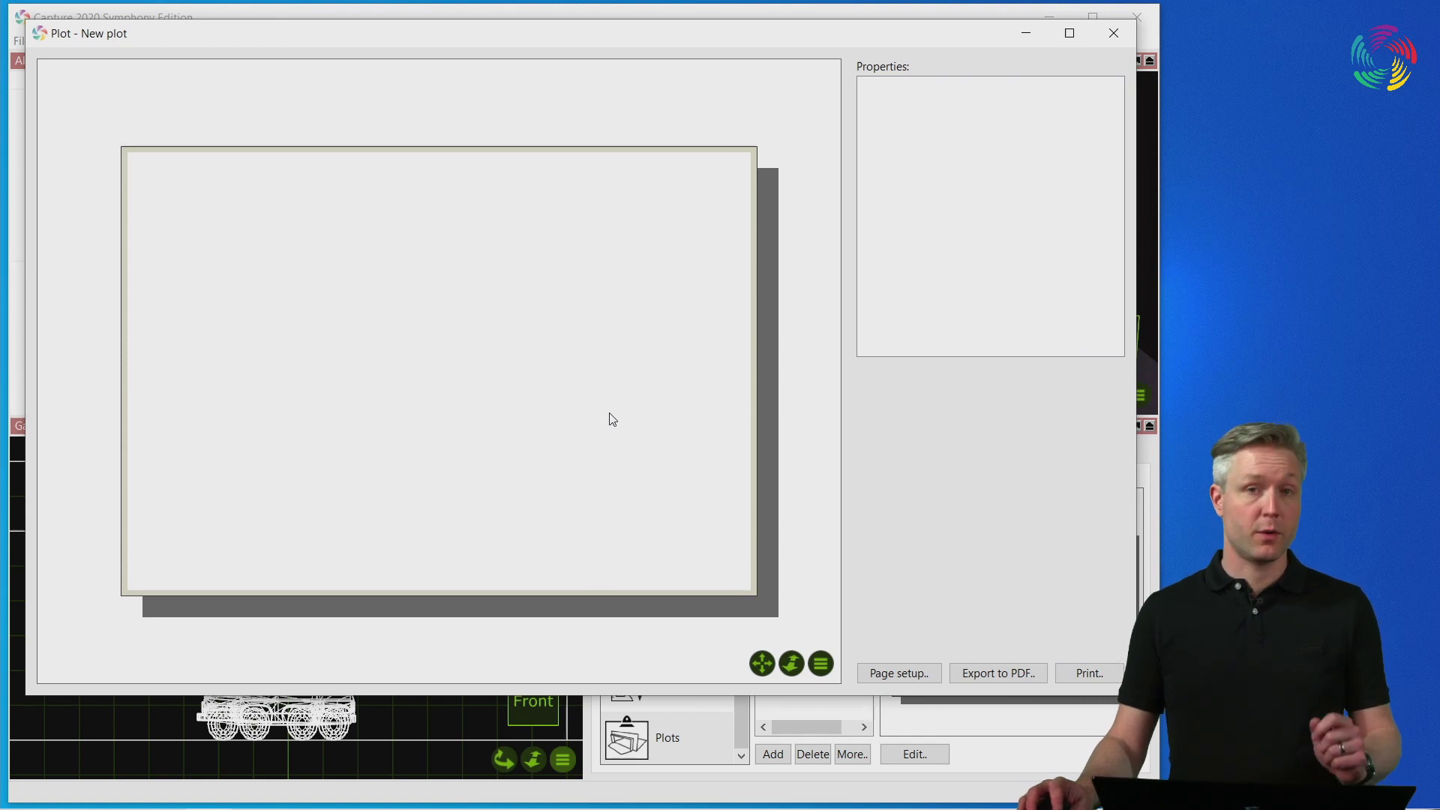
Step: In Page setup, choose Microsoft Print to PDF, A3 paper size and Landscape orientation
left_click(914, 670)
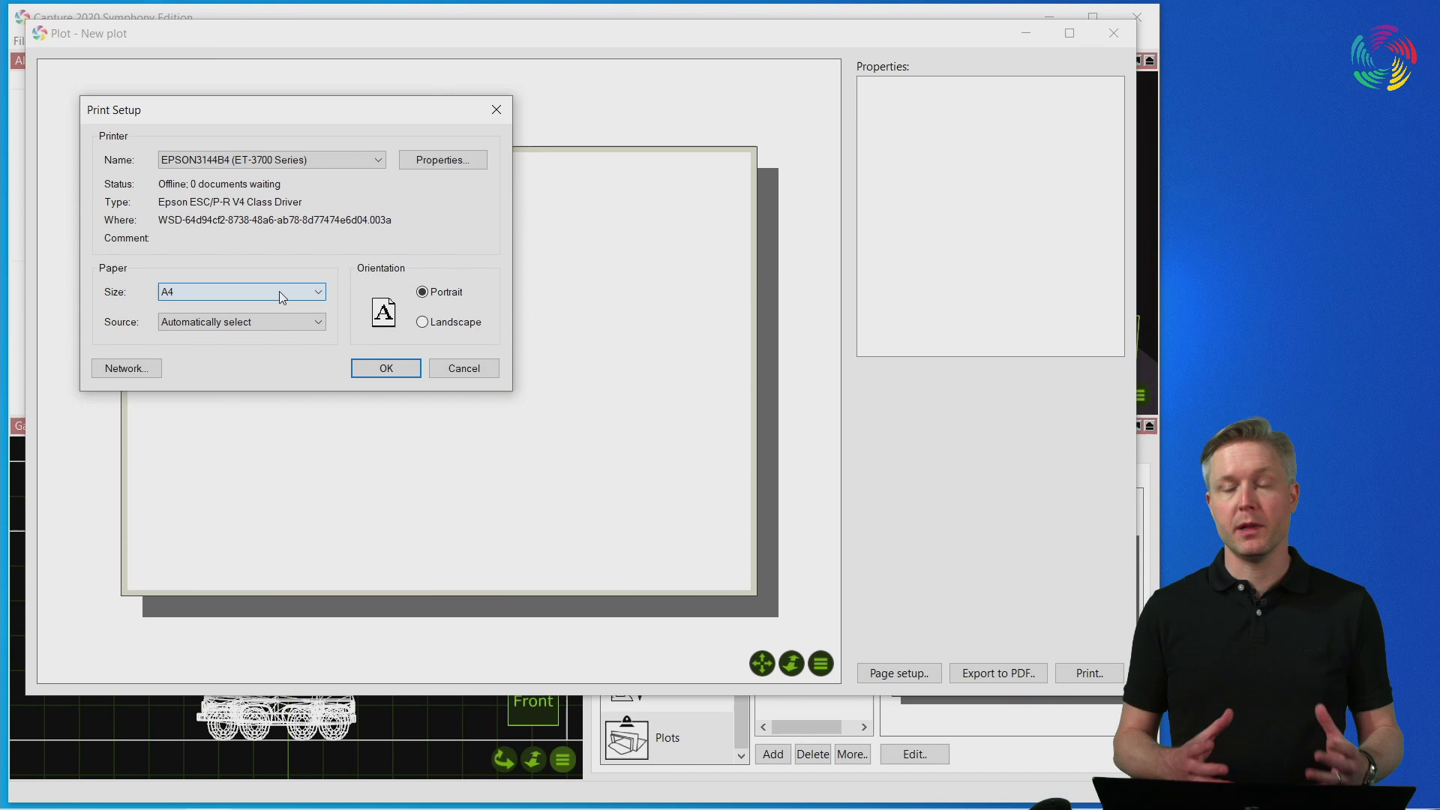
left_click(276, 164)
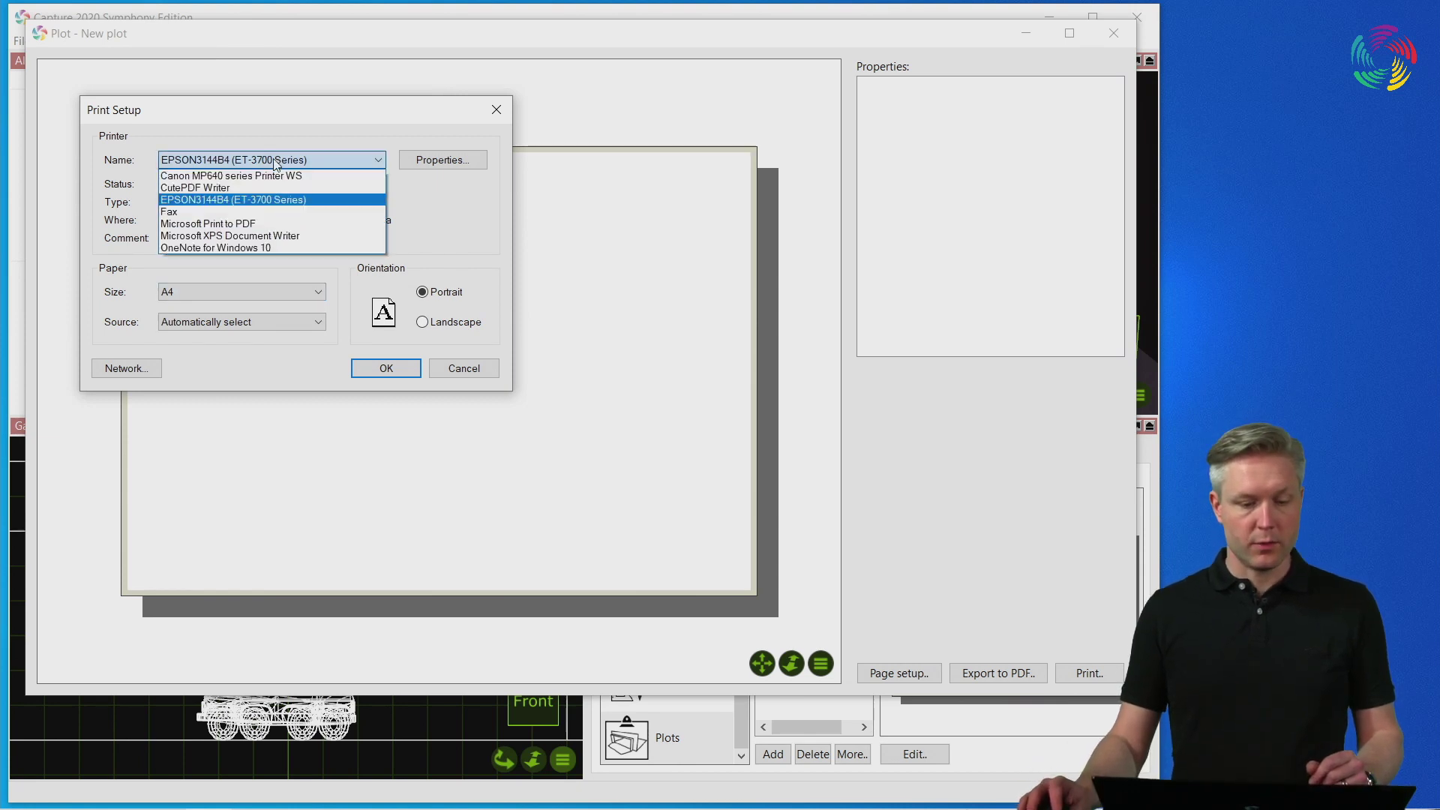
left_click(268, 226)
left_click(299, 290)
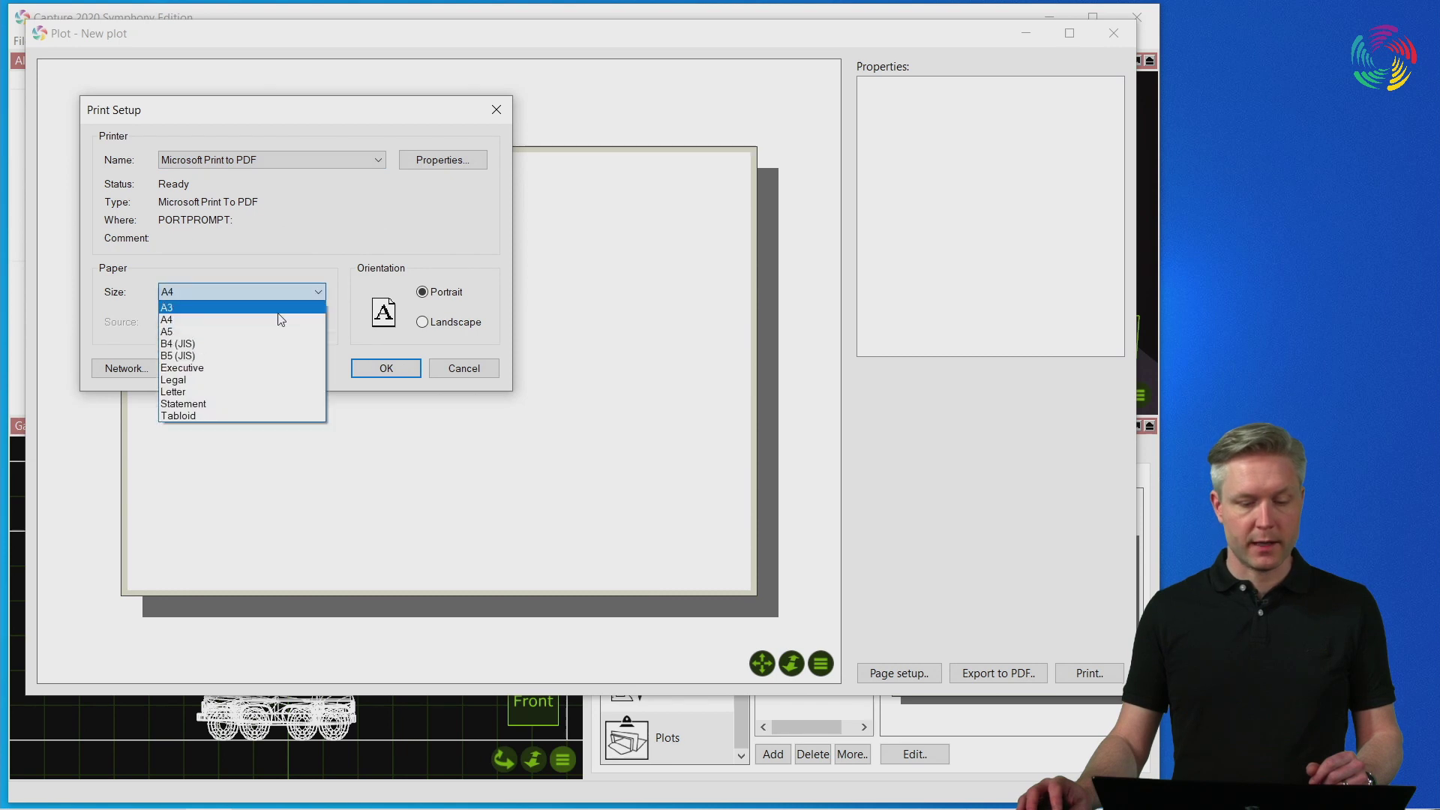
left_click(276, 312)
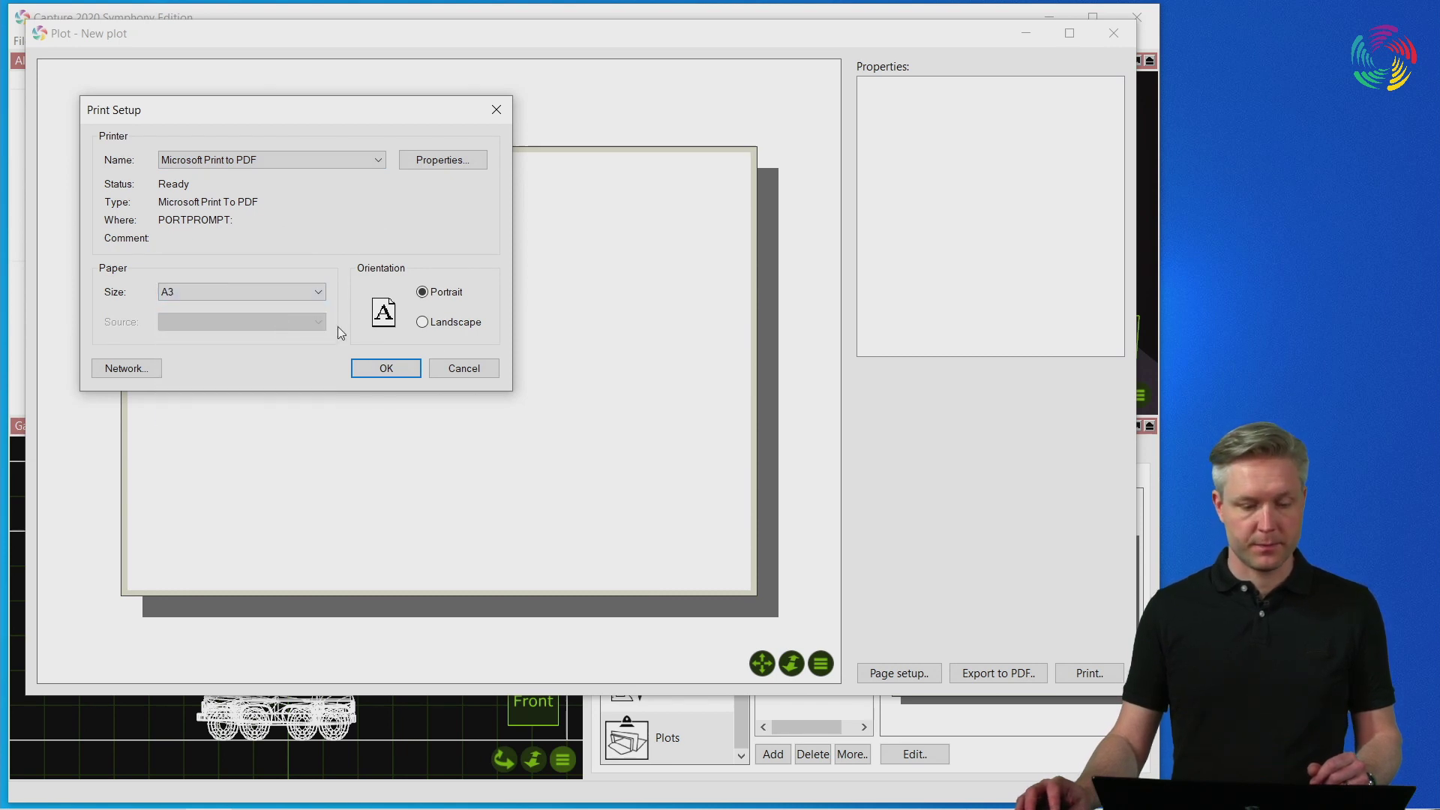
left_click(423, 324)
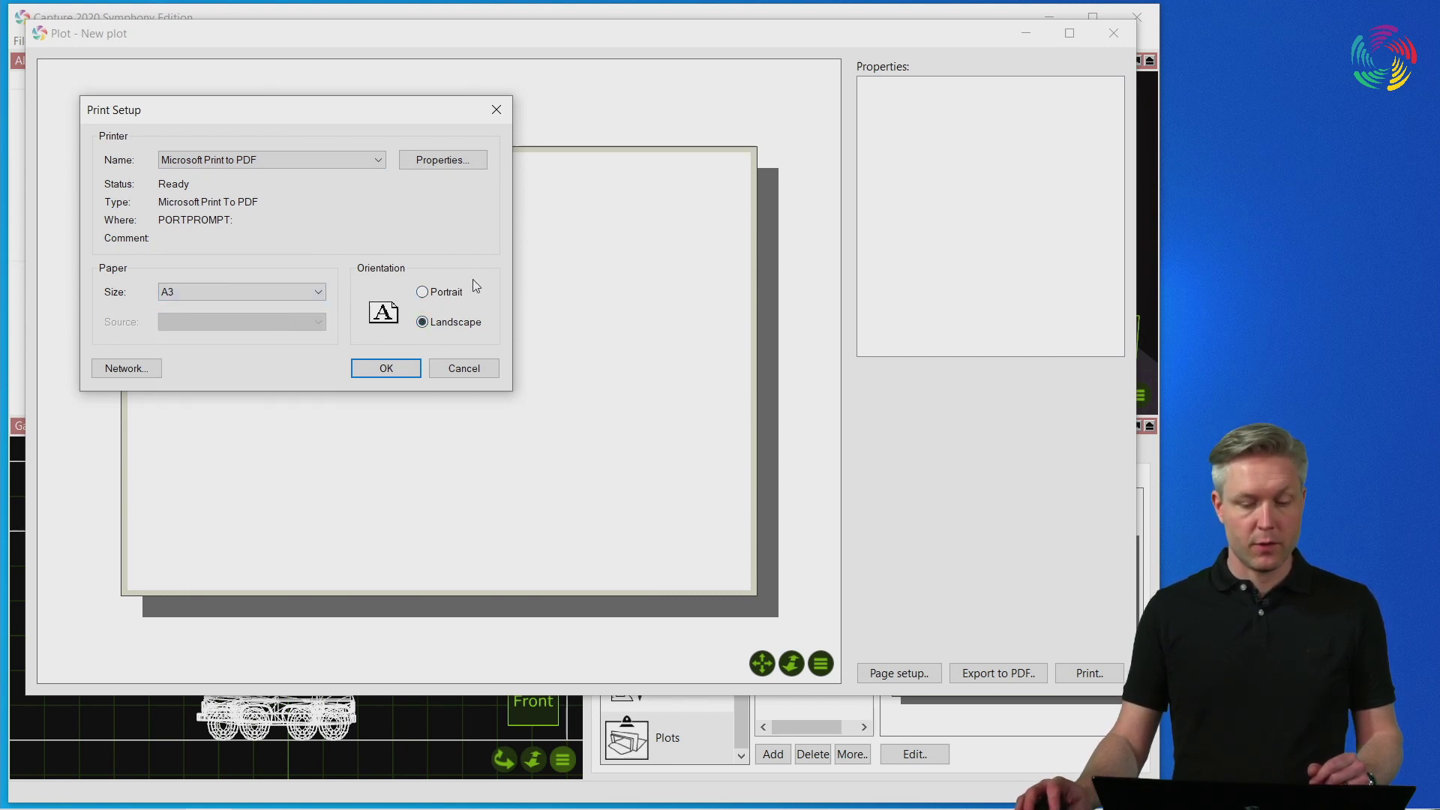
left_click(386, 368)
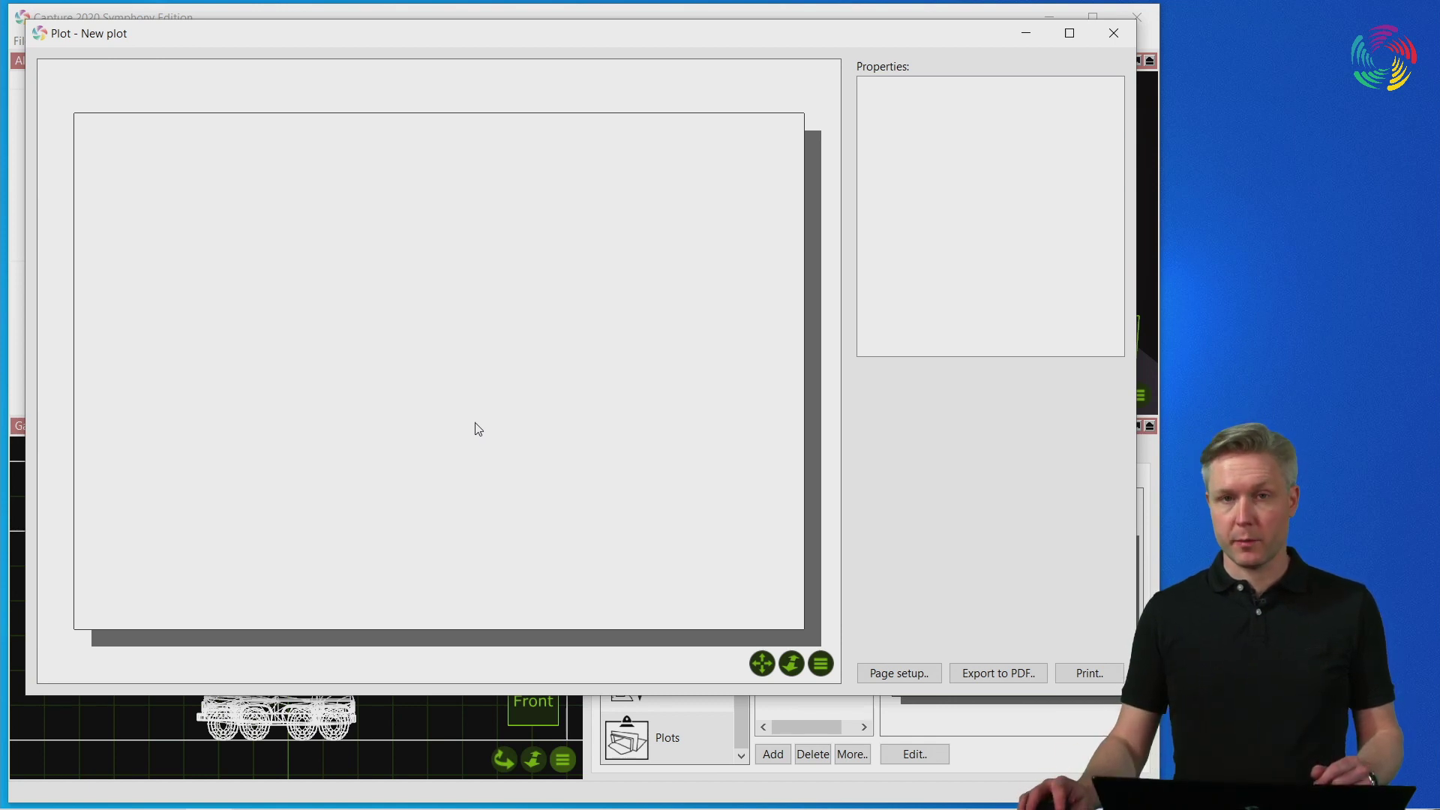
Step: Bring up the insert menu on the blank plot page
right_click(341, 233)
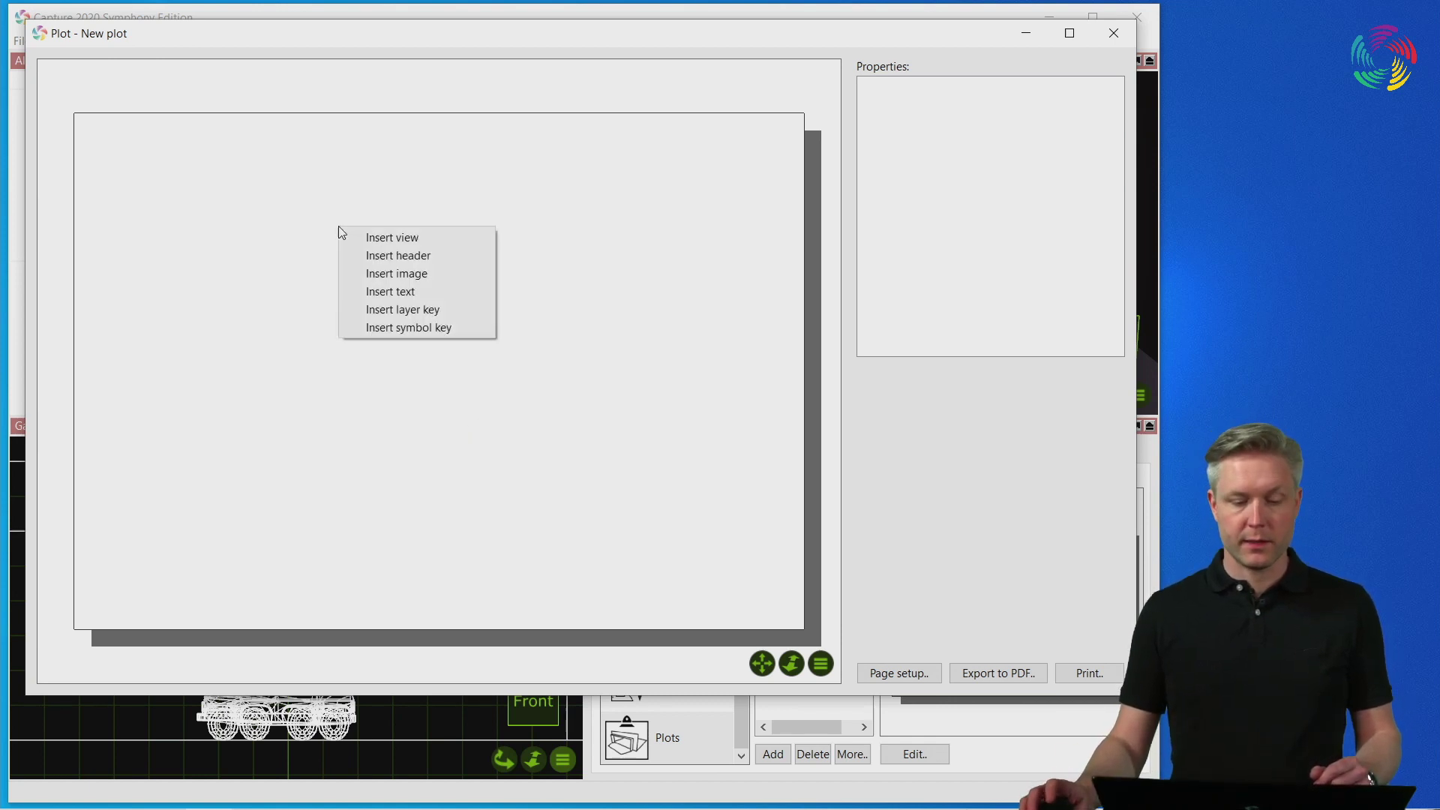
Step: Insert a top view at the page's top-left, enlarge it, and frame the stage at about 1:54
left_click(480, 247)
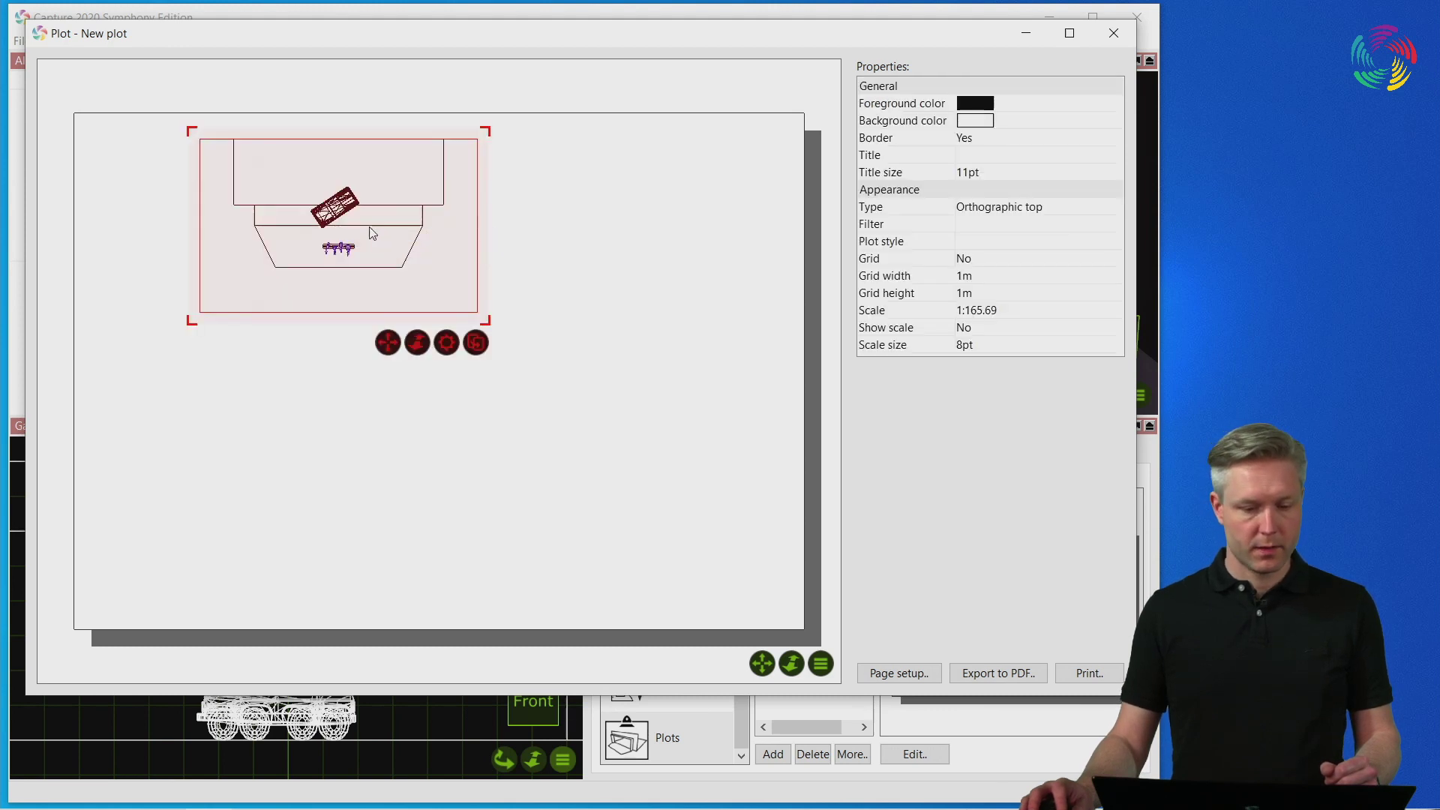
left_click(292, 229)
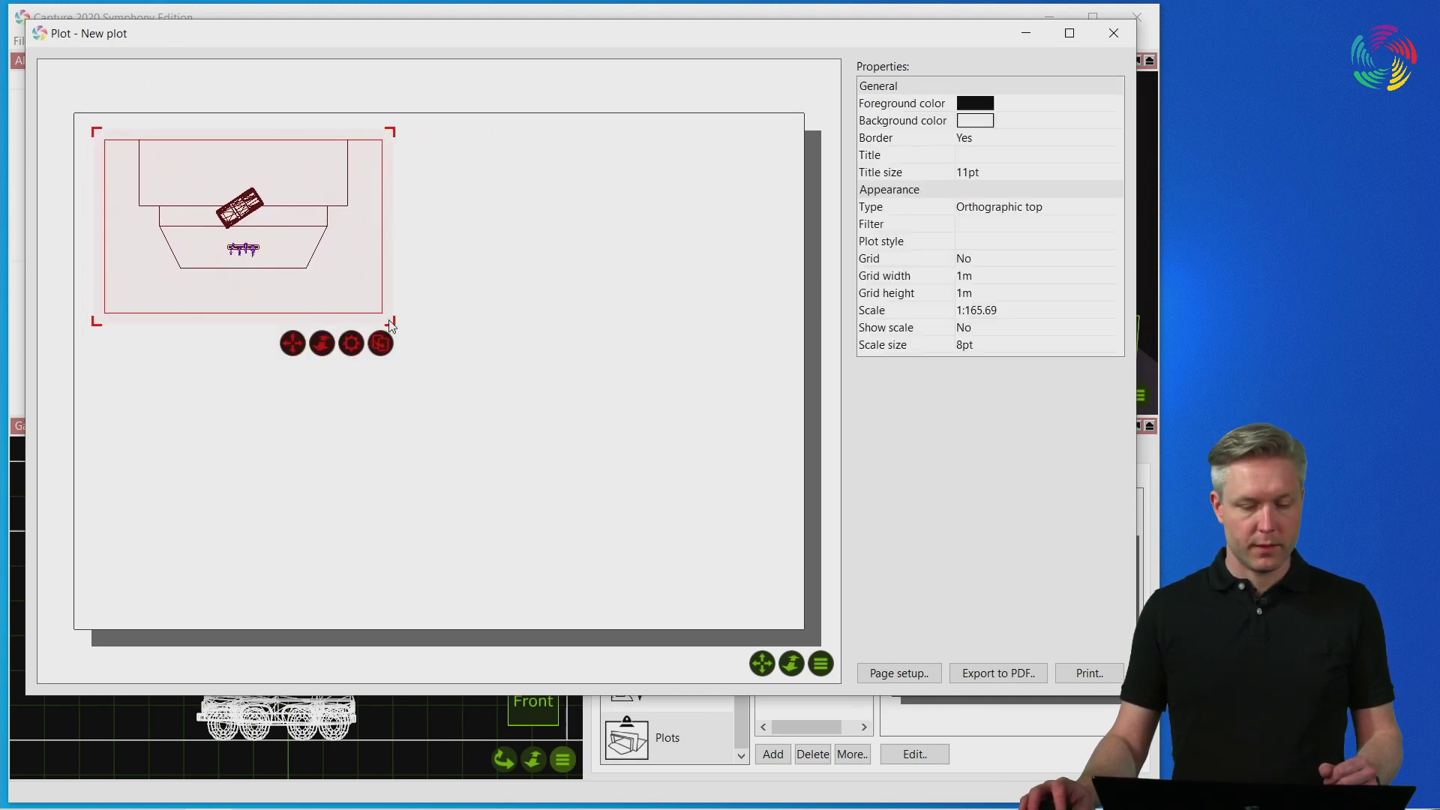
left_click_drag(391, 324, 725, 510)
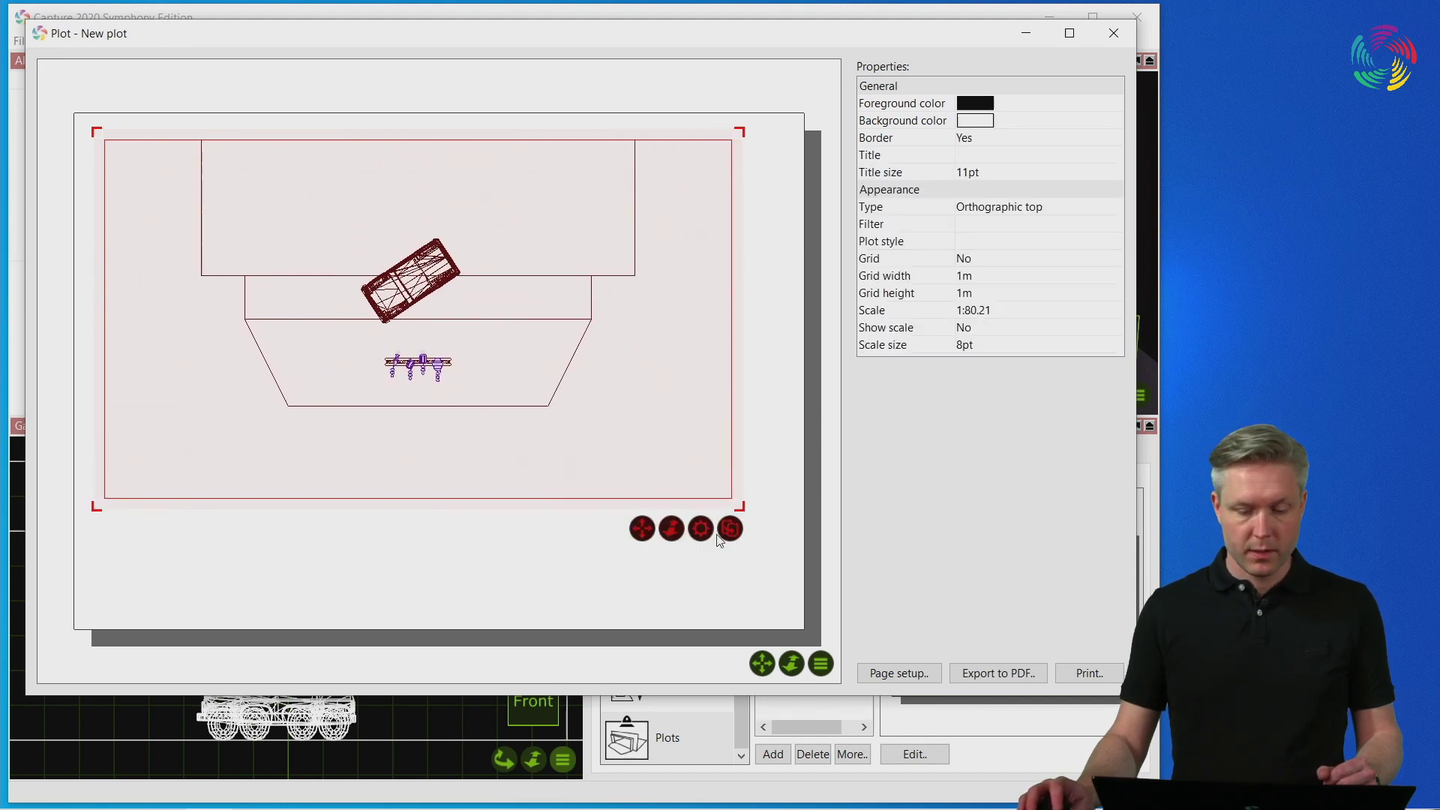
left_click_drag(641, 532, 637, 561)
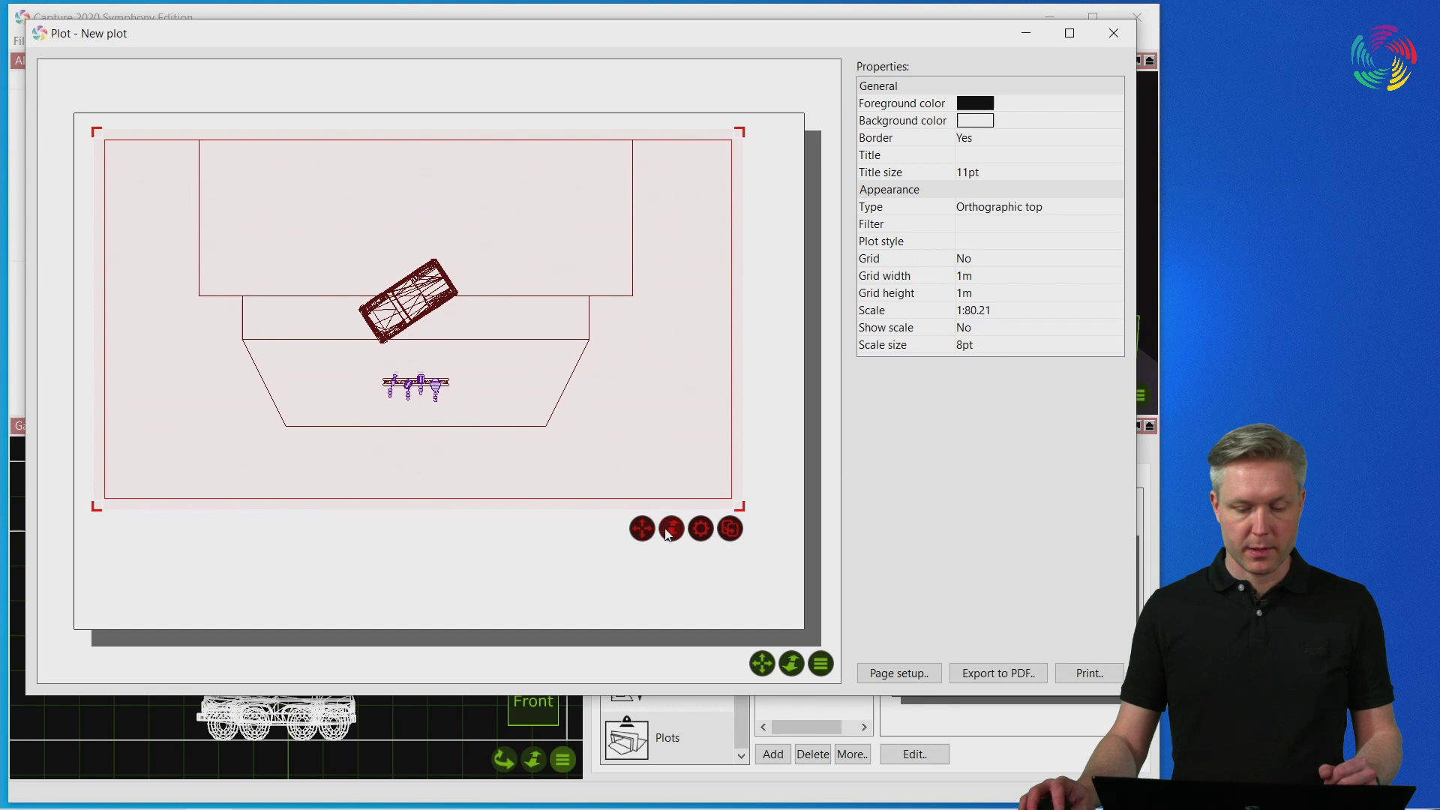
left_click_drag(668, 534, 680, 552)
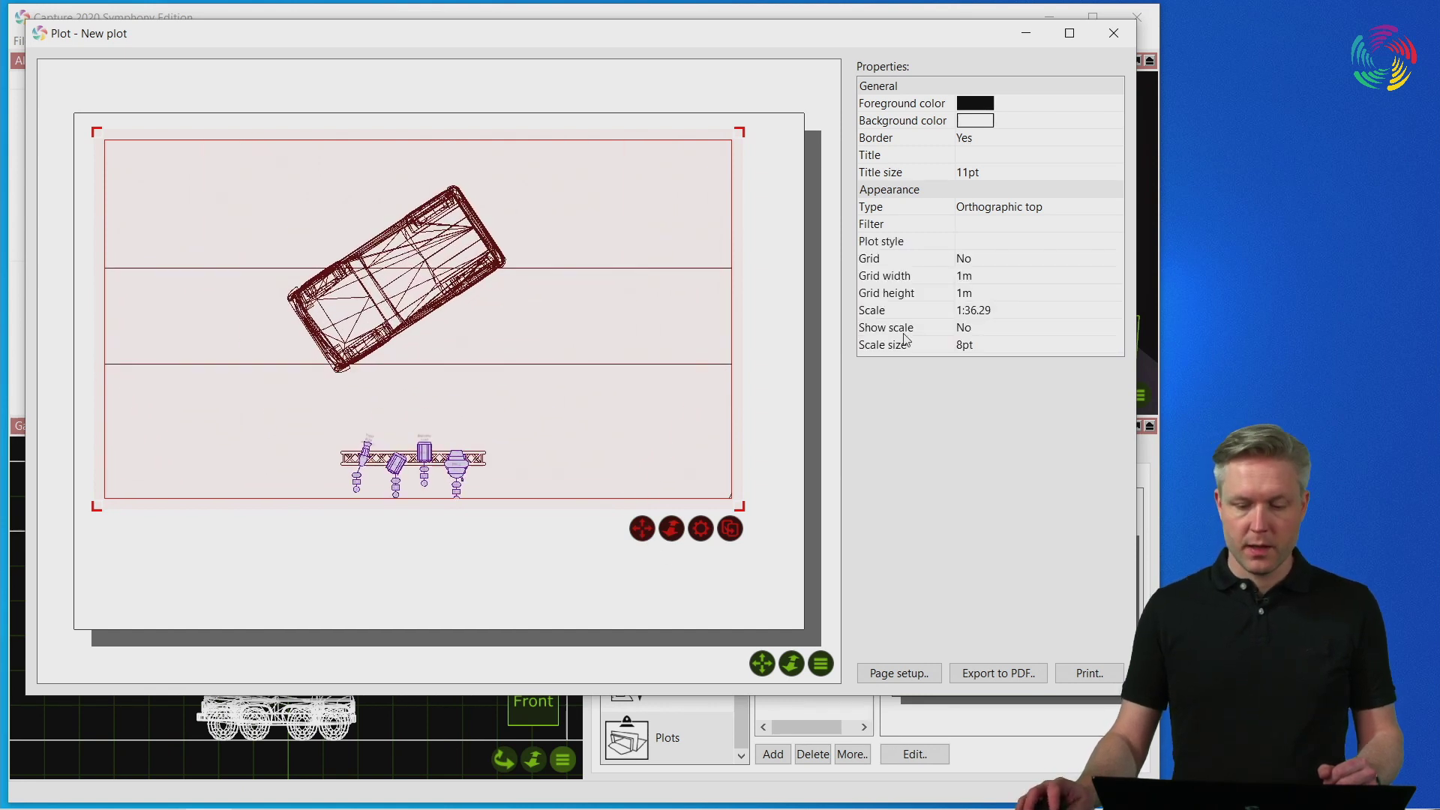
left_click(1023, 310)
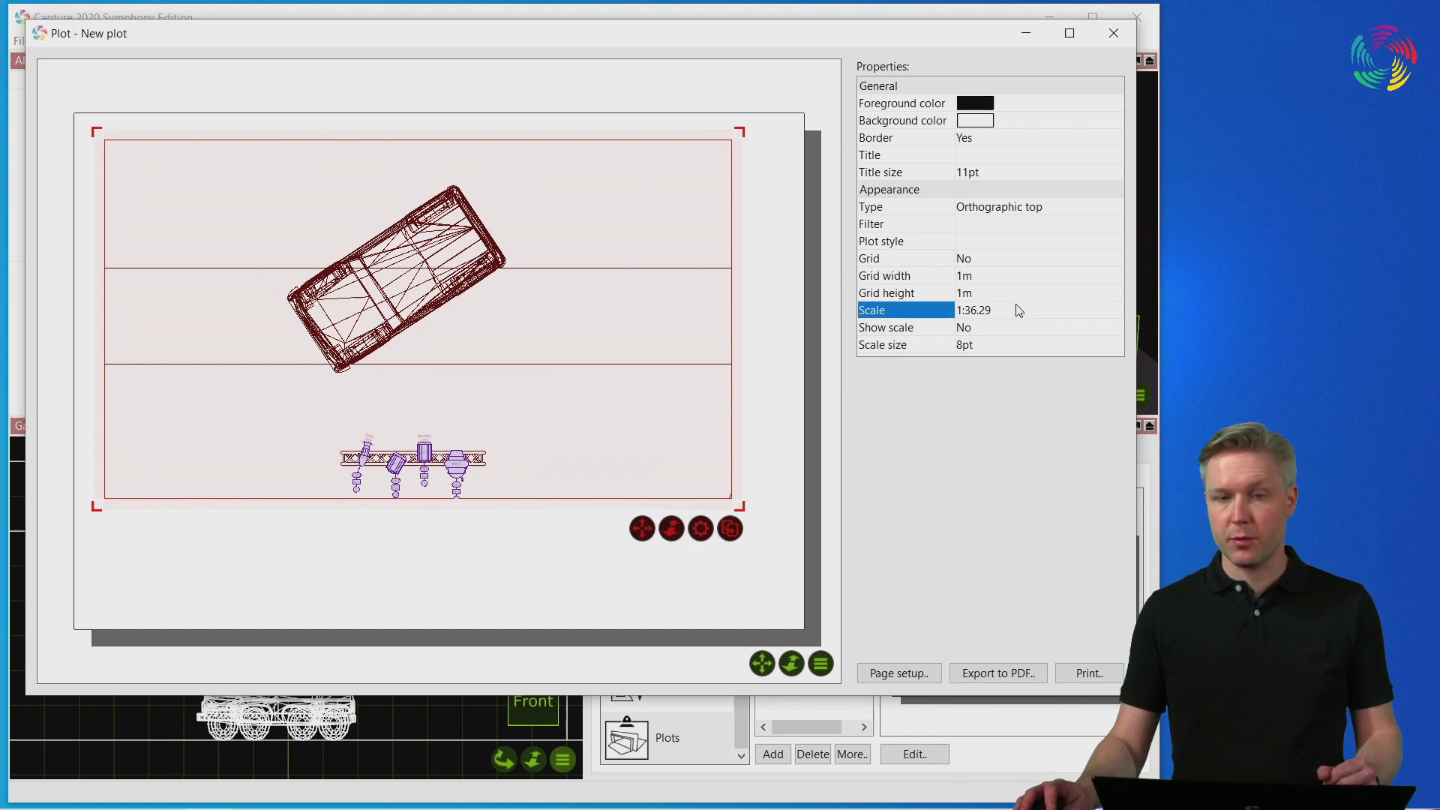
left_click_drag(669, 533, 670, 523)
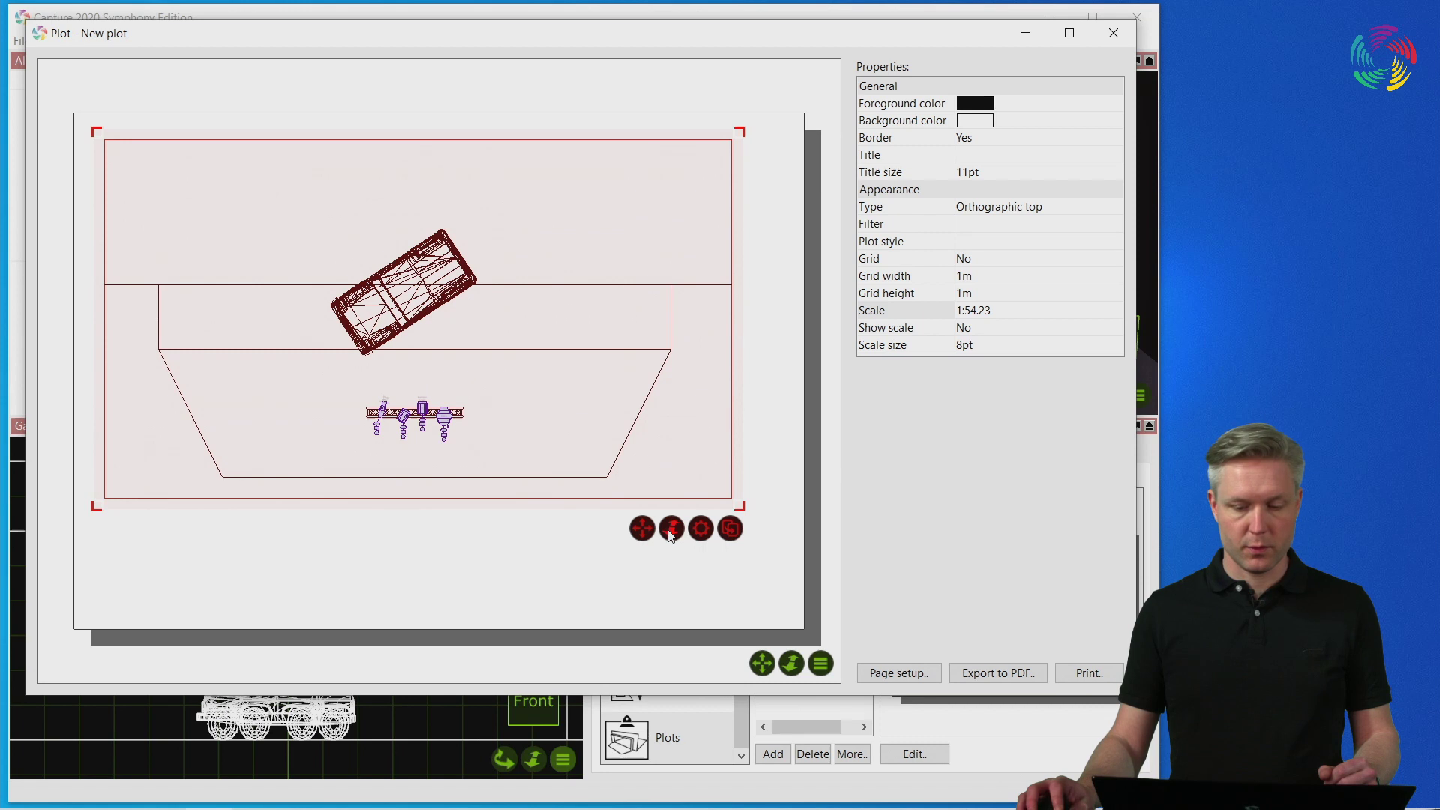
Step: Set the top view's scale to 1:50 and Show scale to Yes to display its label
left_click(1024, 313)
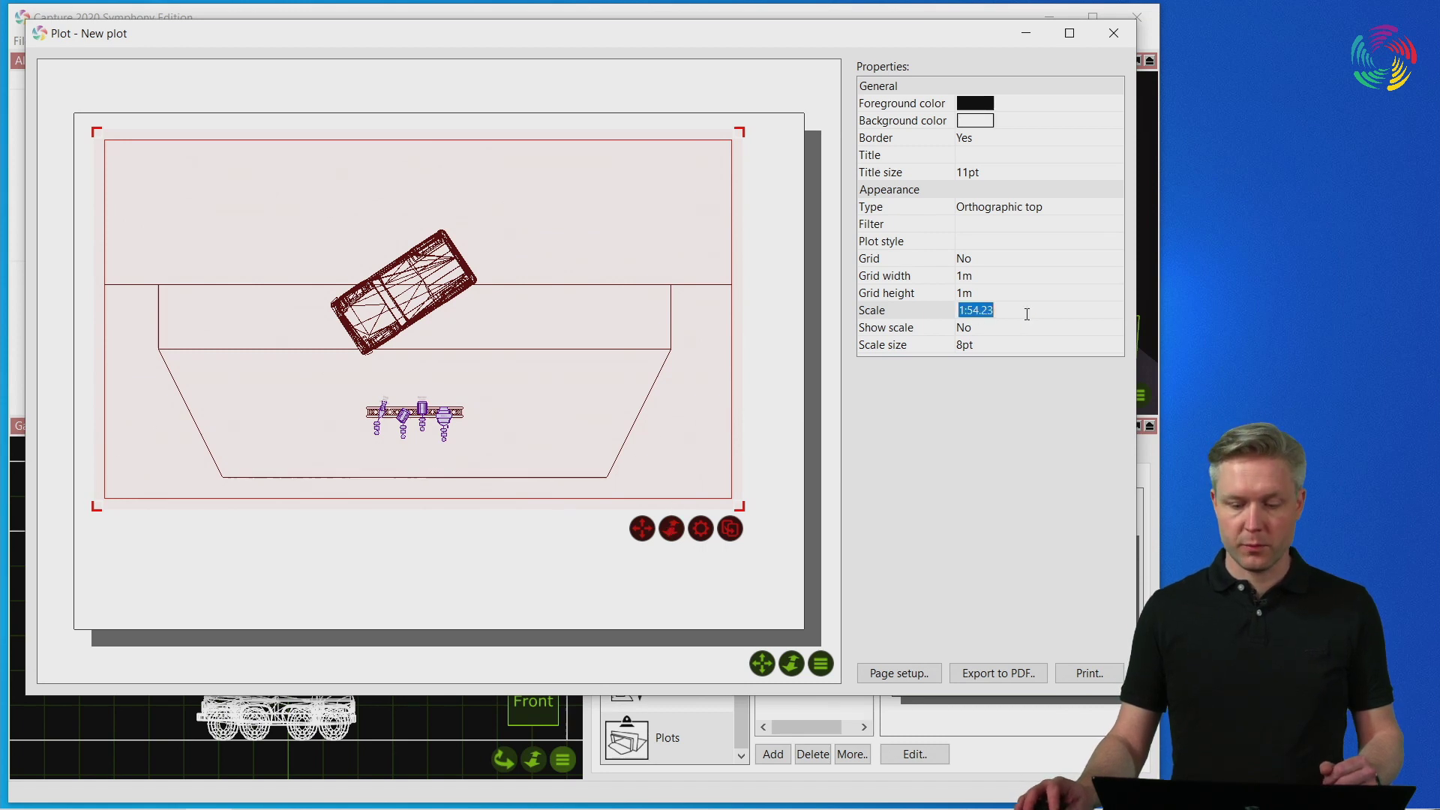
type("1:50")
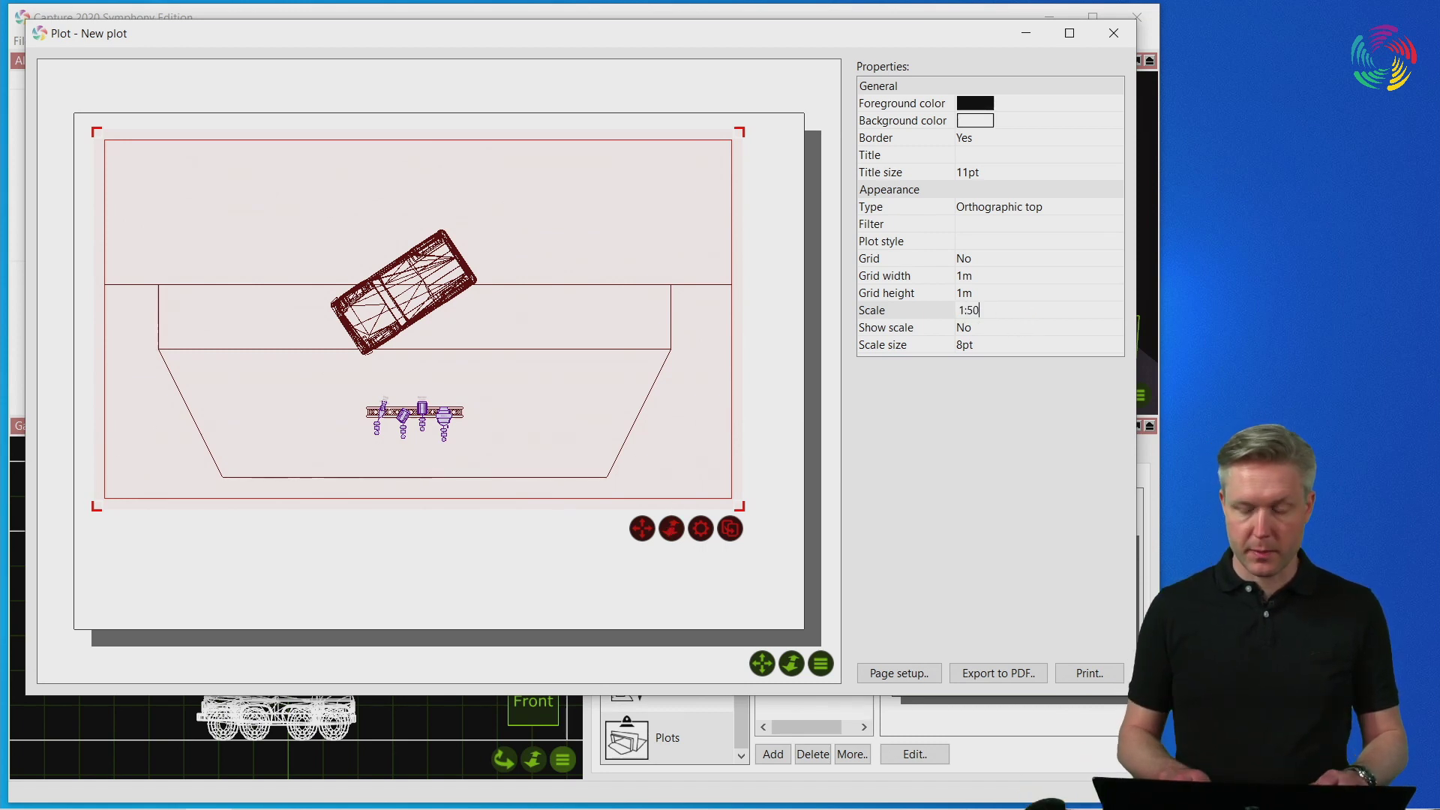
key("Return")
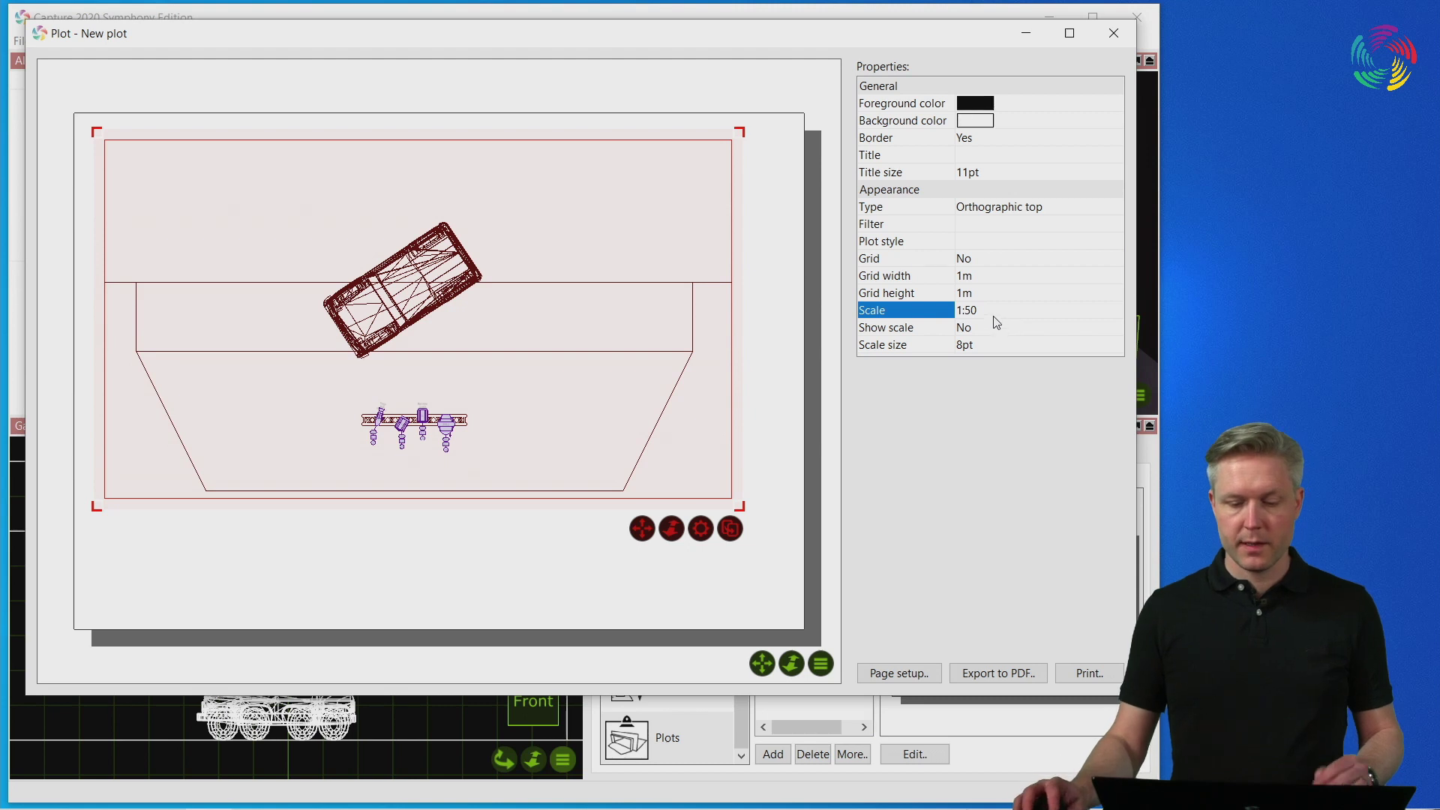
left_click(995, 331)
left_click(987, 334)
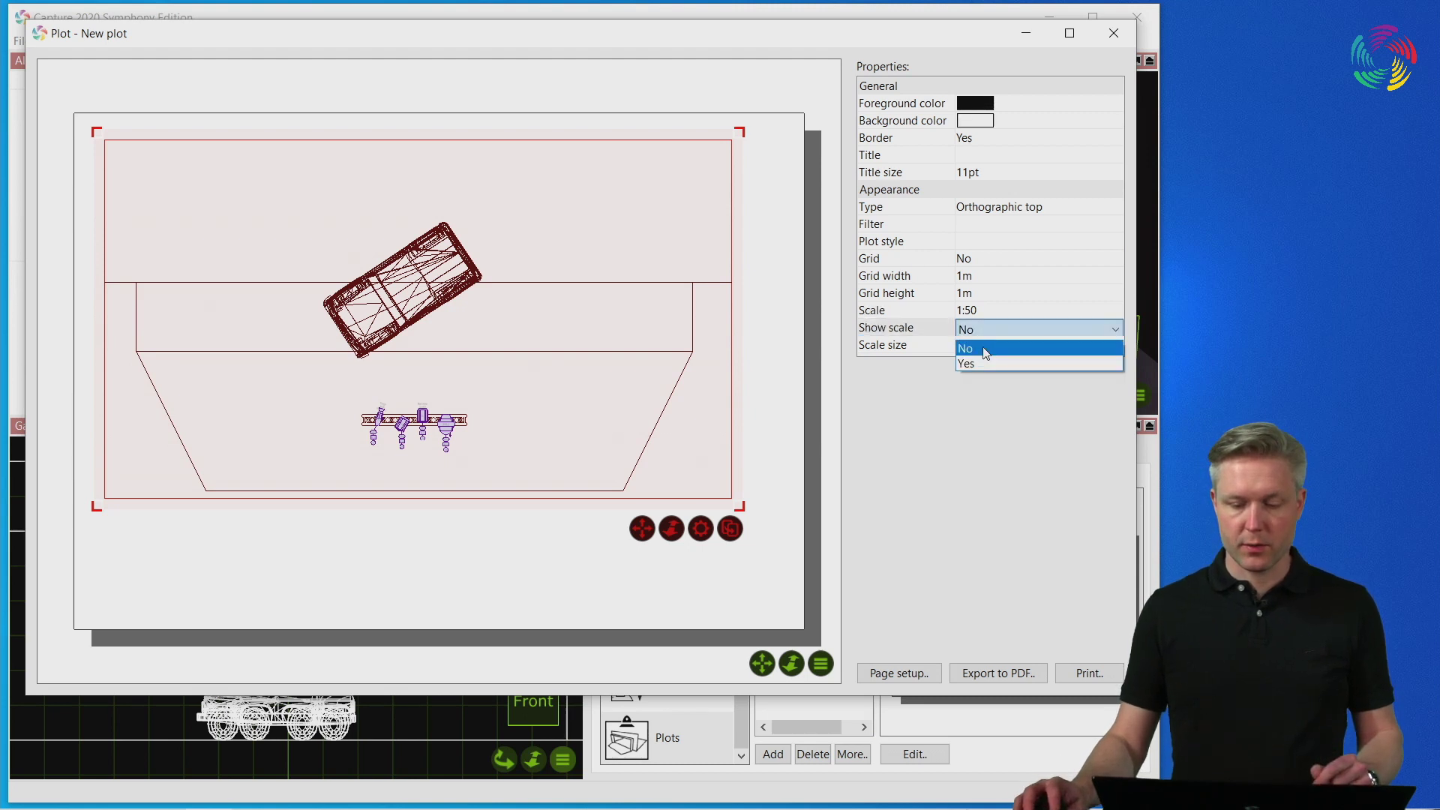
left_click(979, 362)
scroll(725, 504, "up", 2)
scroll(725, 504, "up", 1)
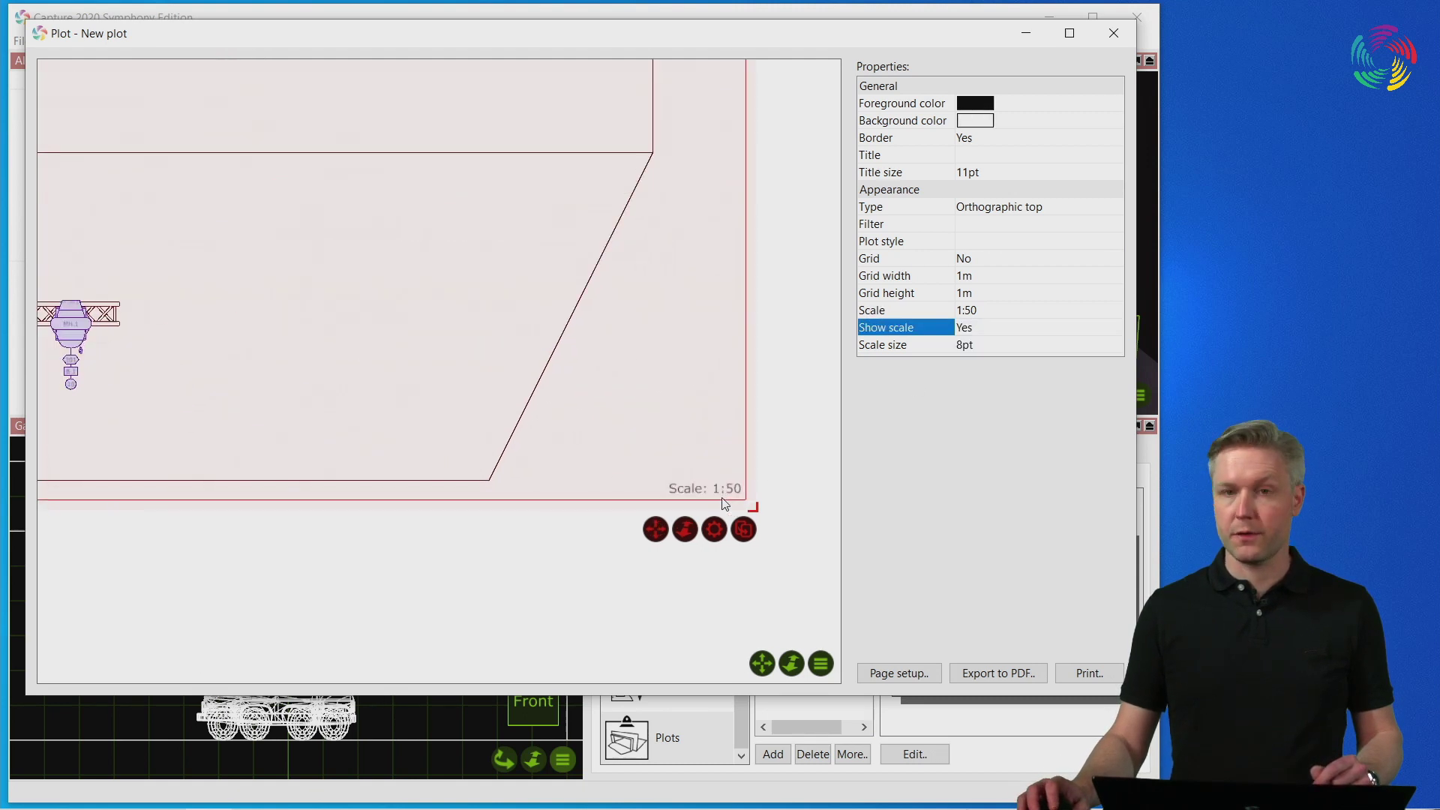
scroll(724, 503, "down", 4)
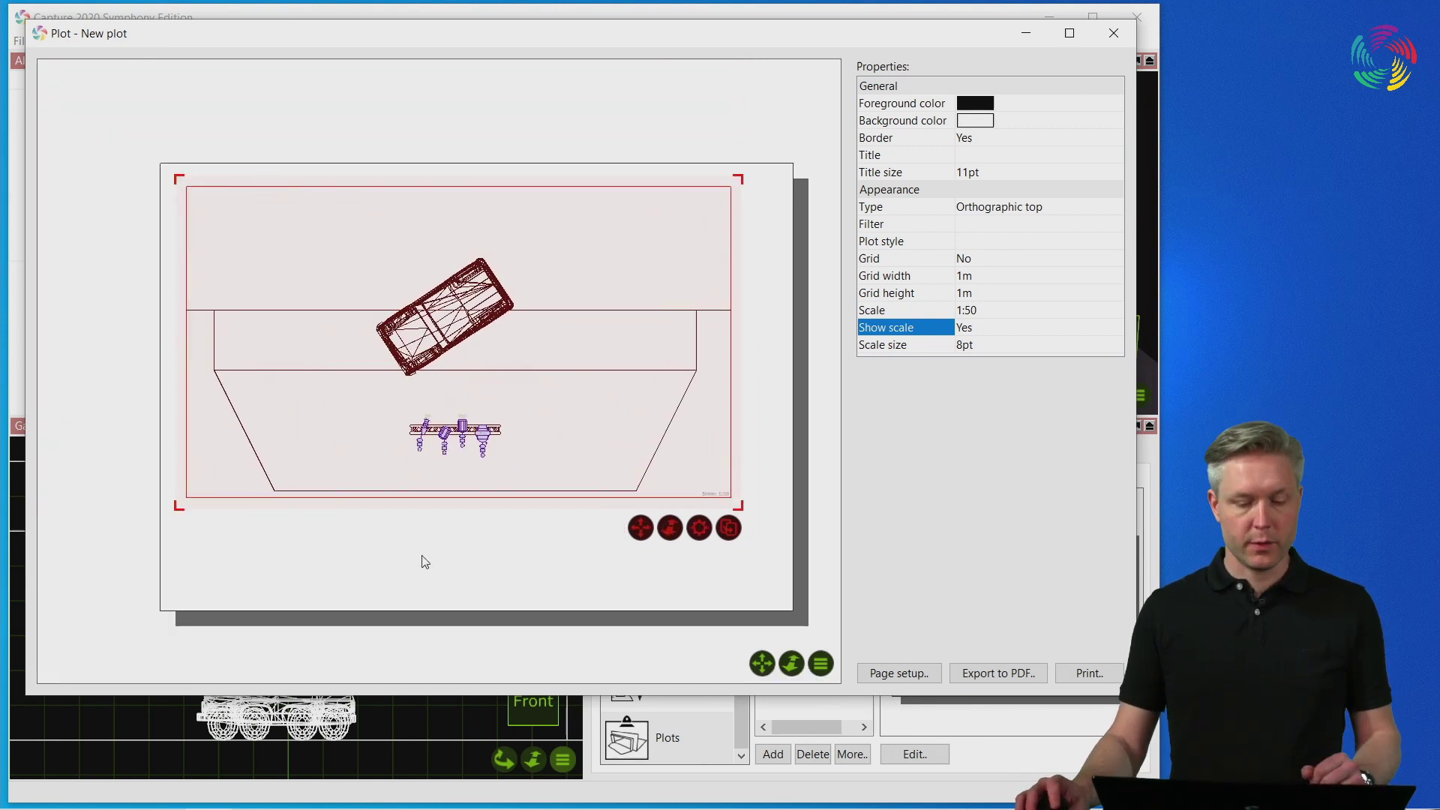
Step: Insert the project header near the page's bottom edge and enlarge it so its text is legible
right_click(401, 576)
left_click(457, 605)
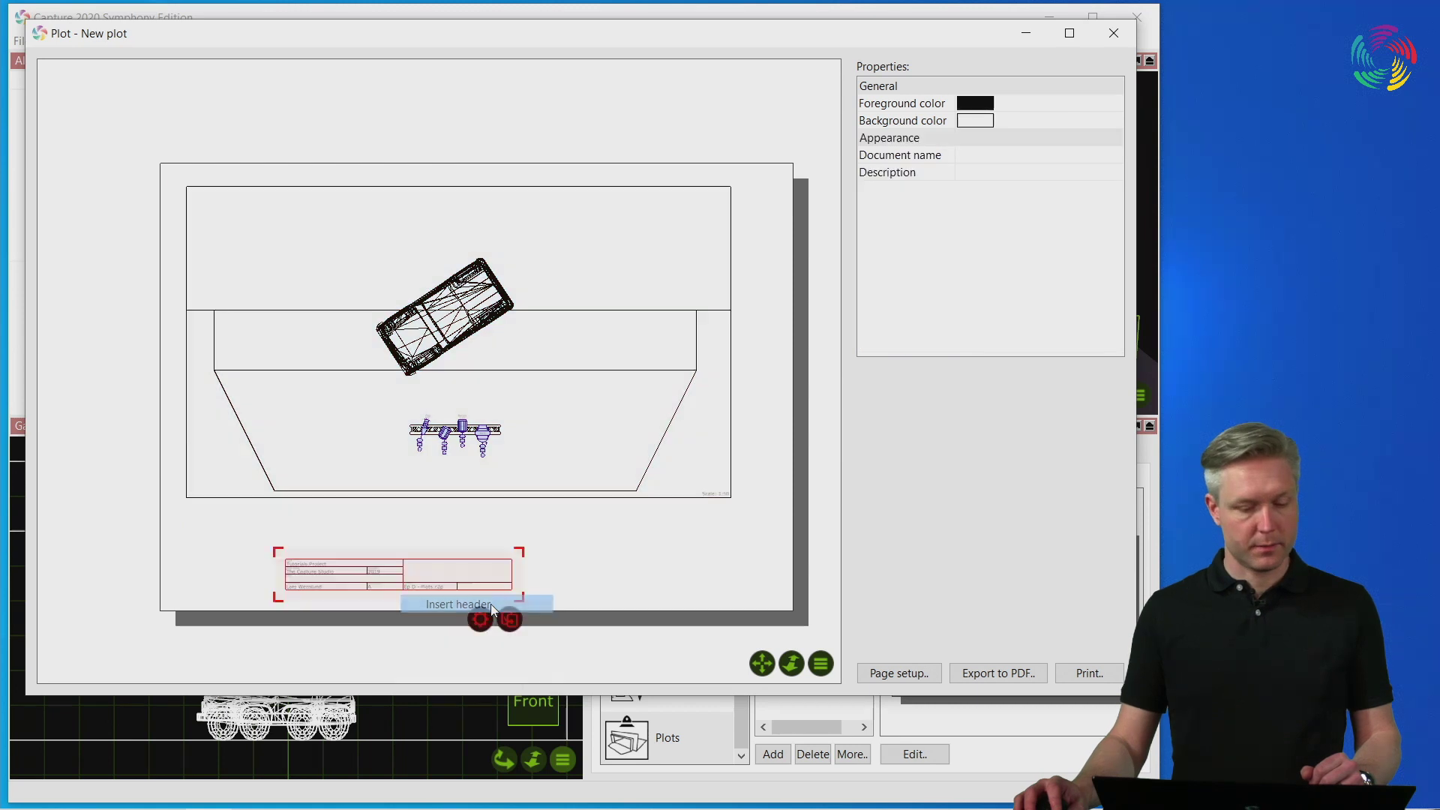
left_click(436, 497)
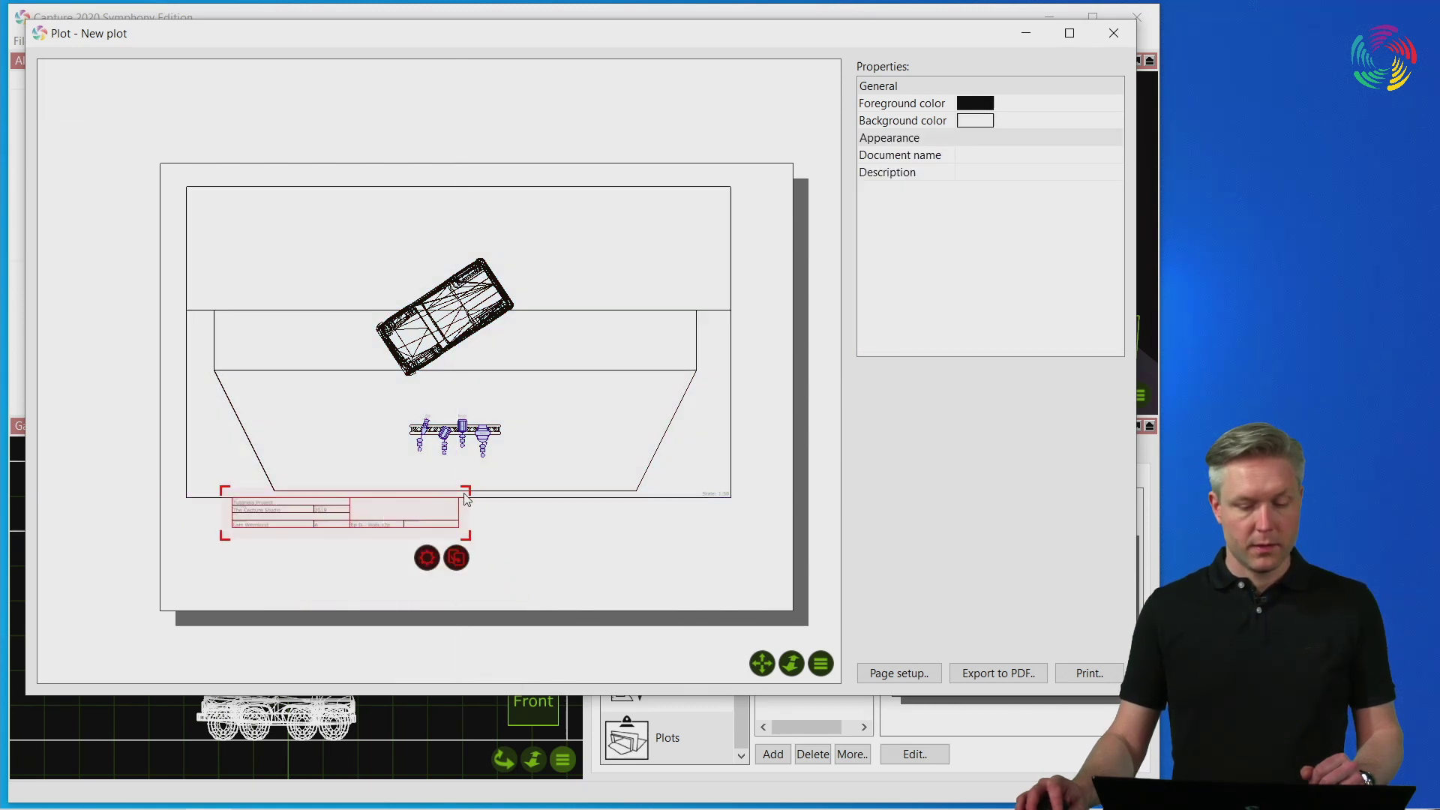
left_click_drag(466, 500, 781, 411)
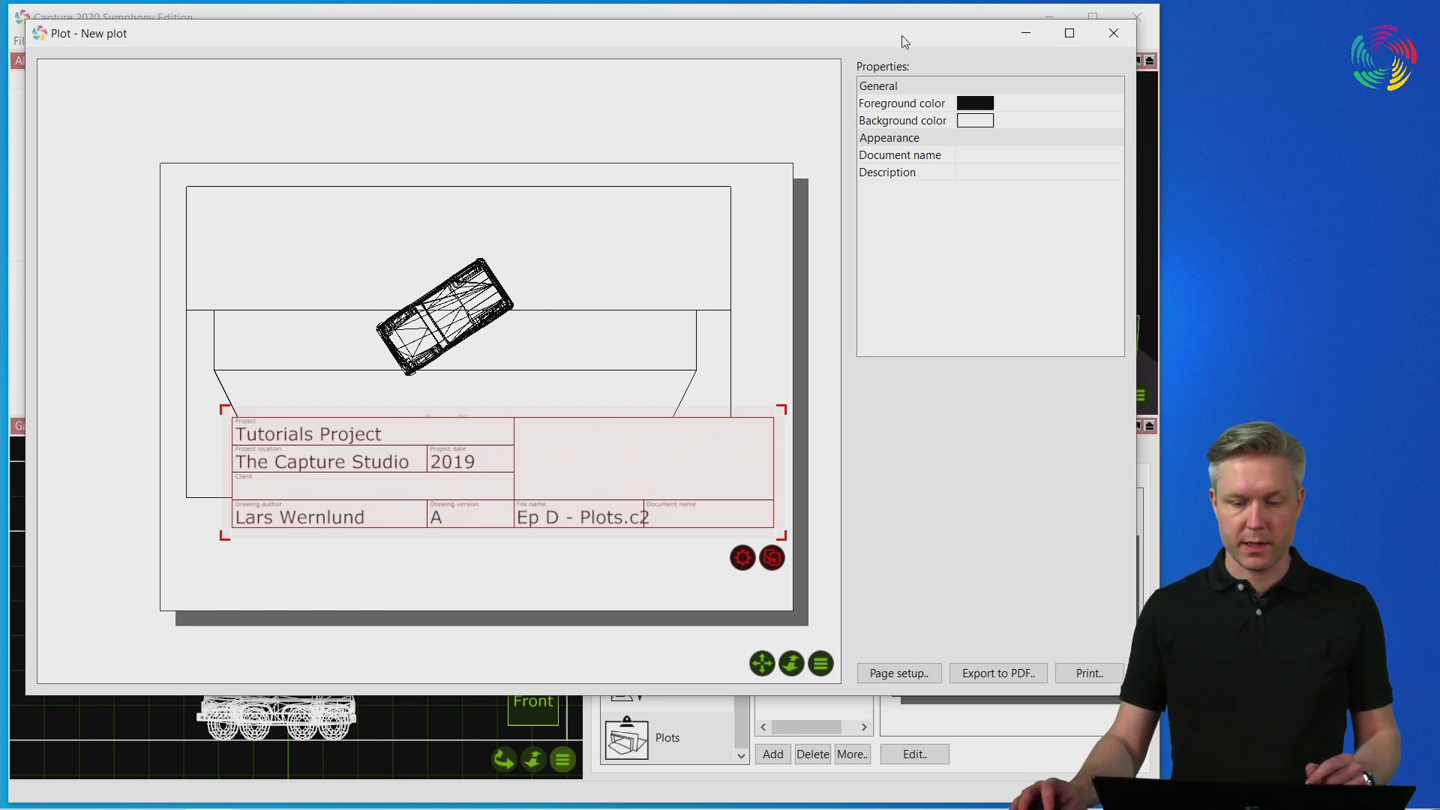
left_click_drag(905, 35, 248, 95)
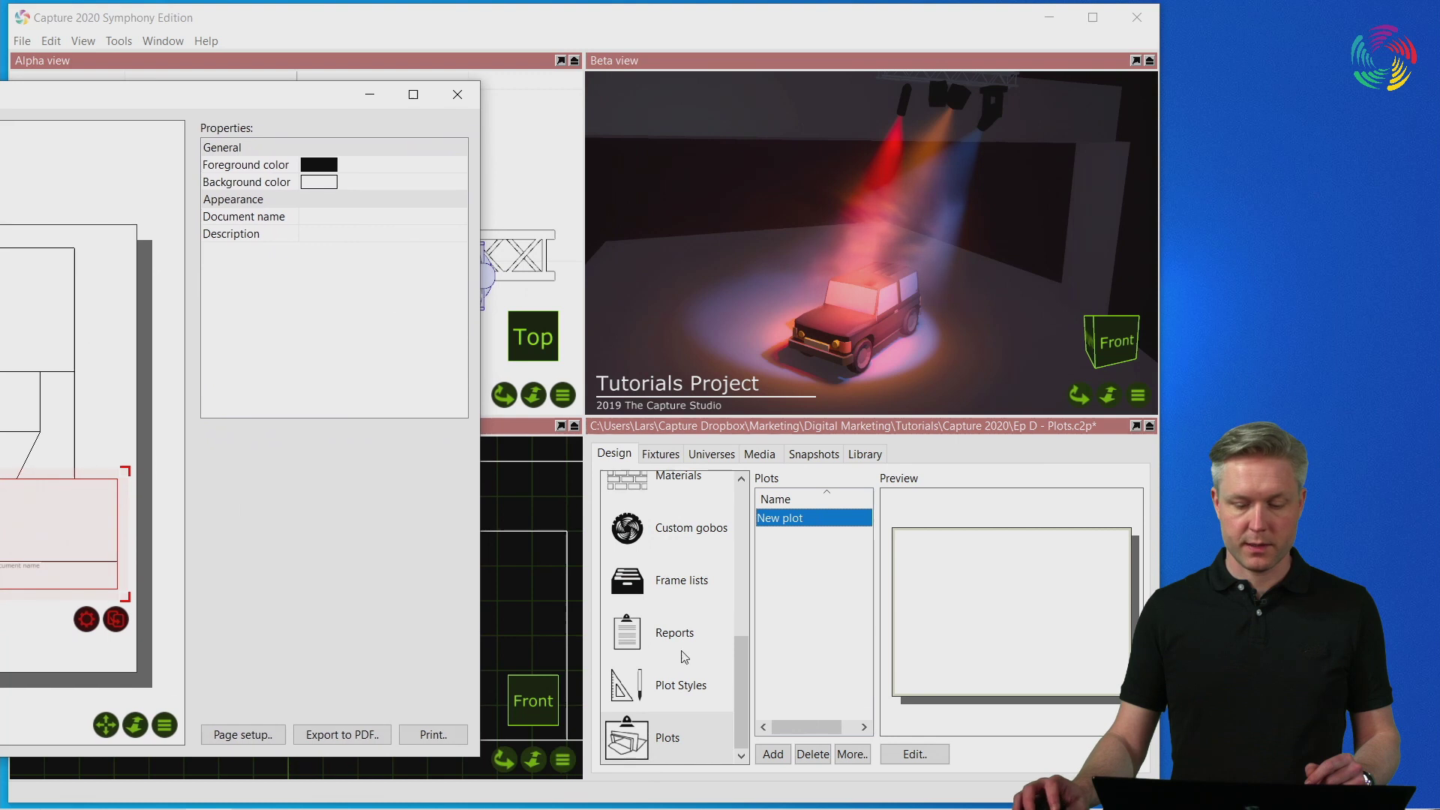
left_click_drag(744, 655, 735, 501)
left_click(696, 501)
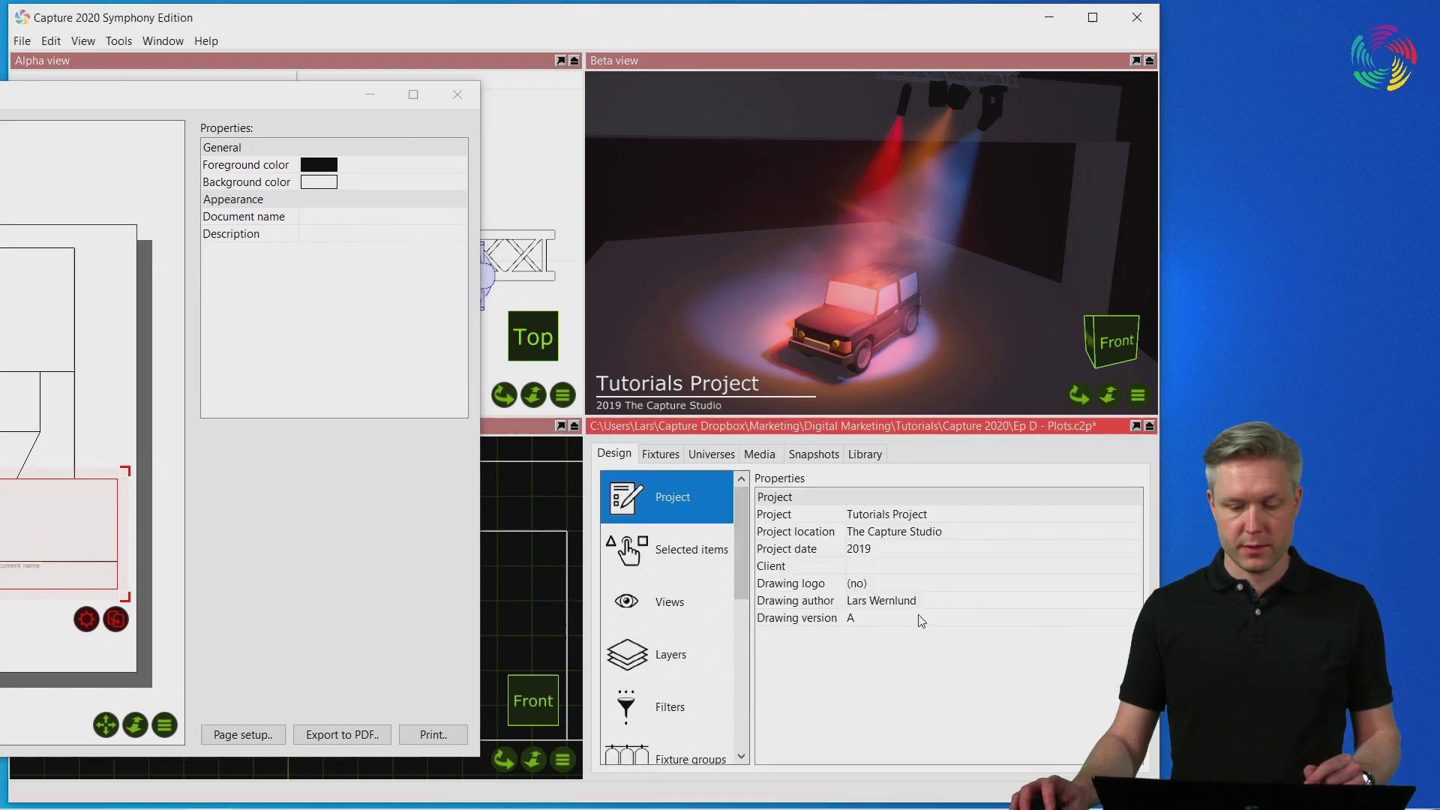
left_click_drag(249, 96, 981, 98)
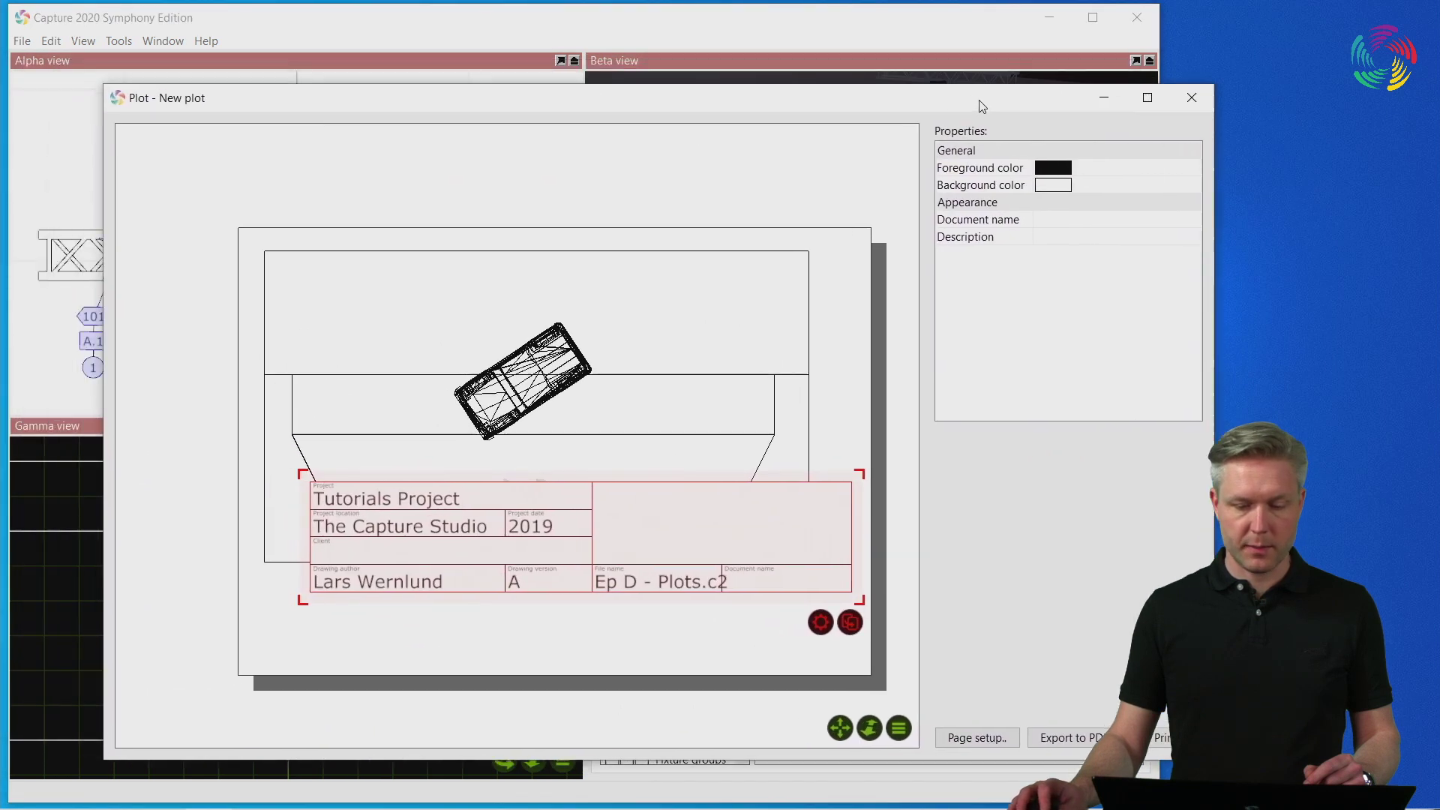
left_click(1047, 225)
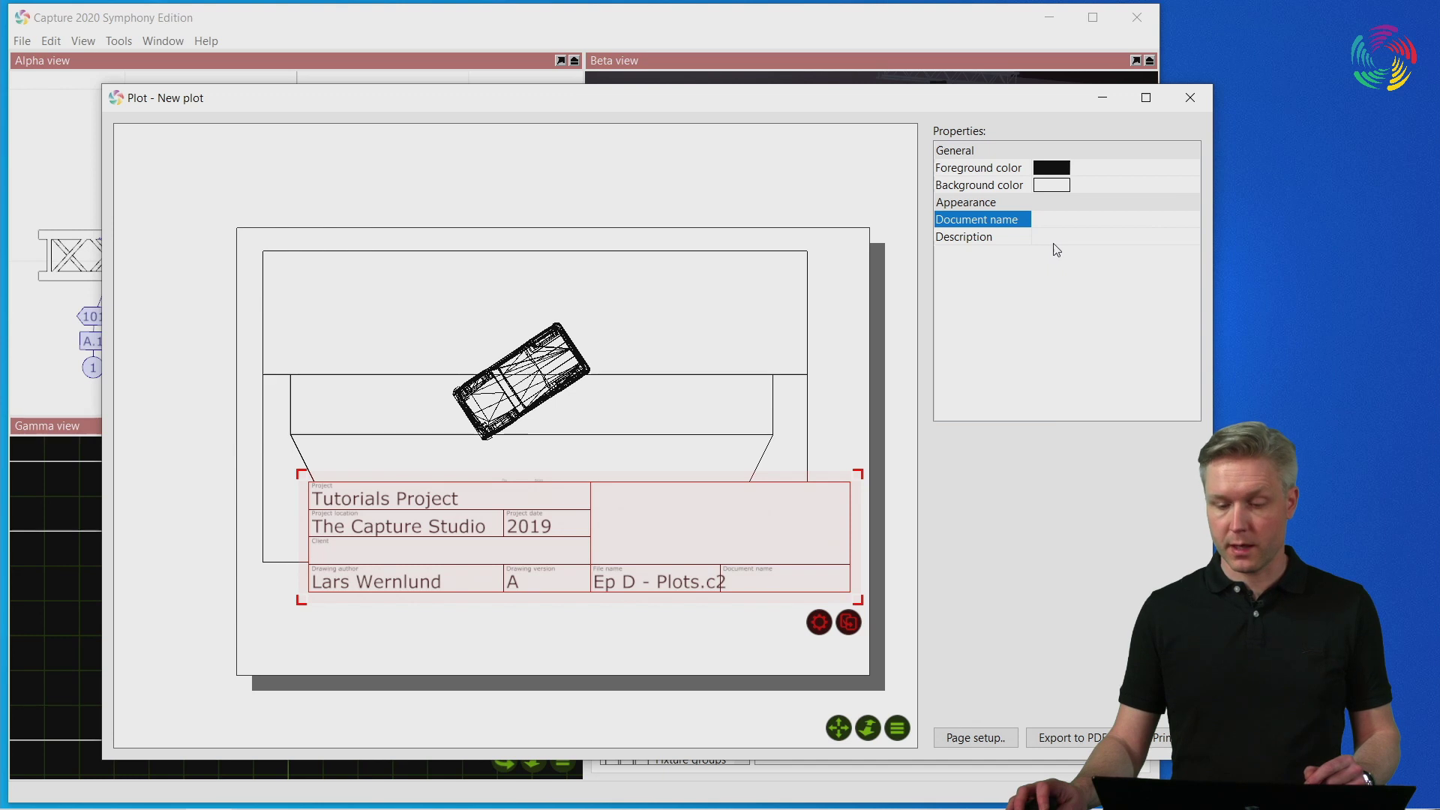
left_click_drag(778, 105, 681, 80)
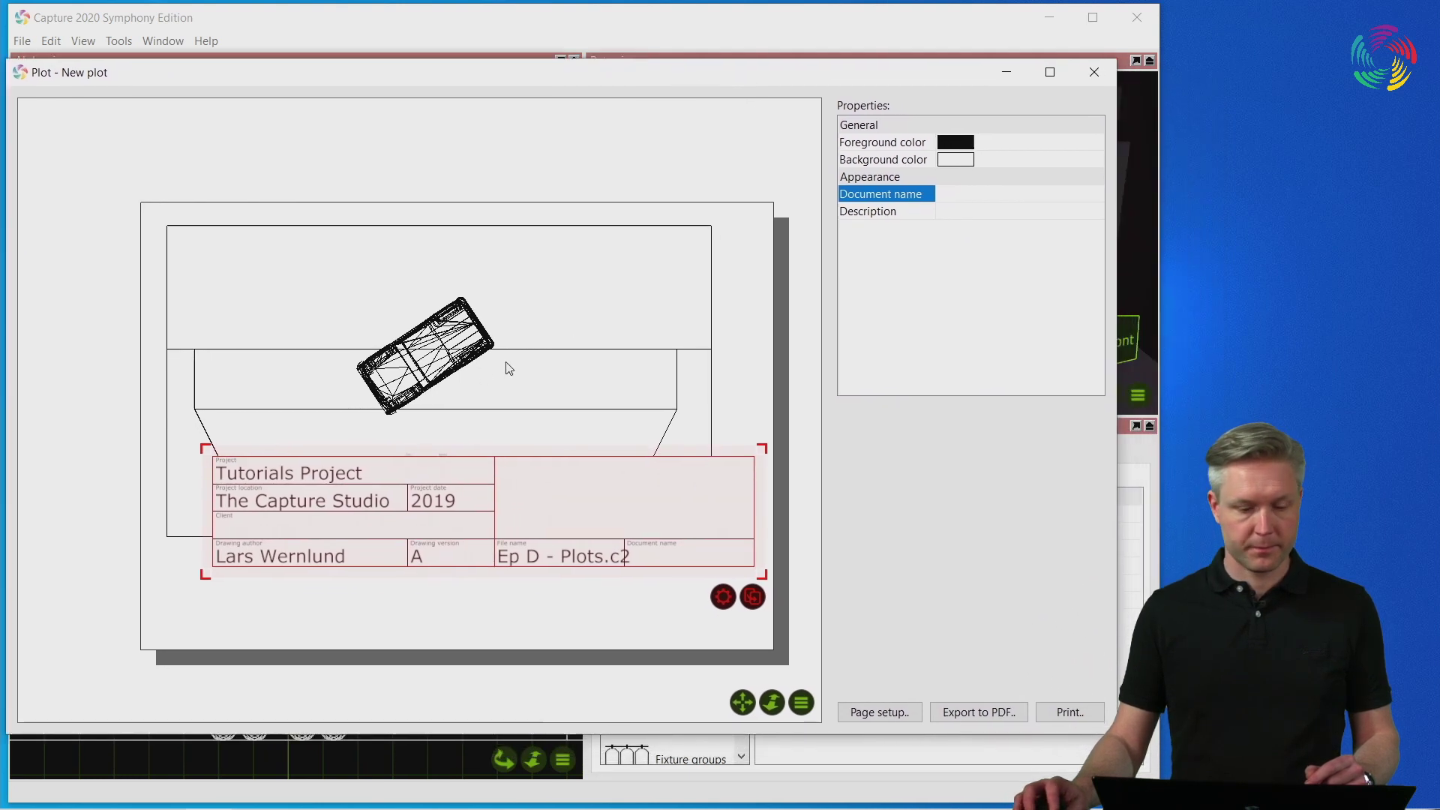
Step: Insert a symbol key at the upper left listing the Fresnel, Scenius Profile and Source Four, and resize it
right_click(259, 306)
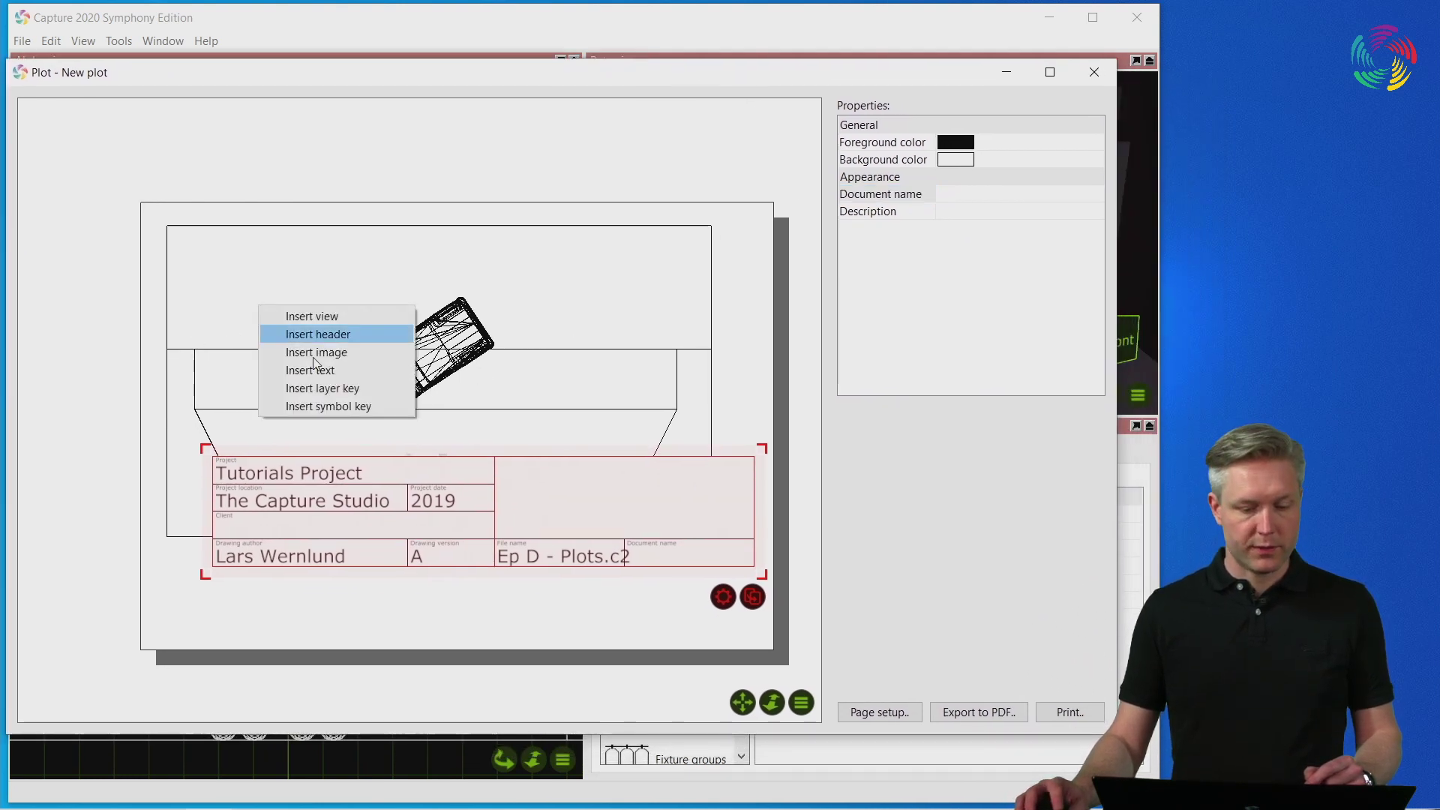
left_click(365, 405)
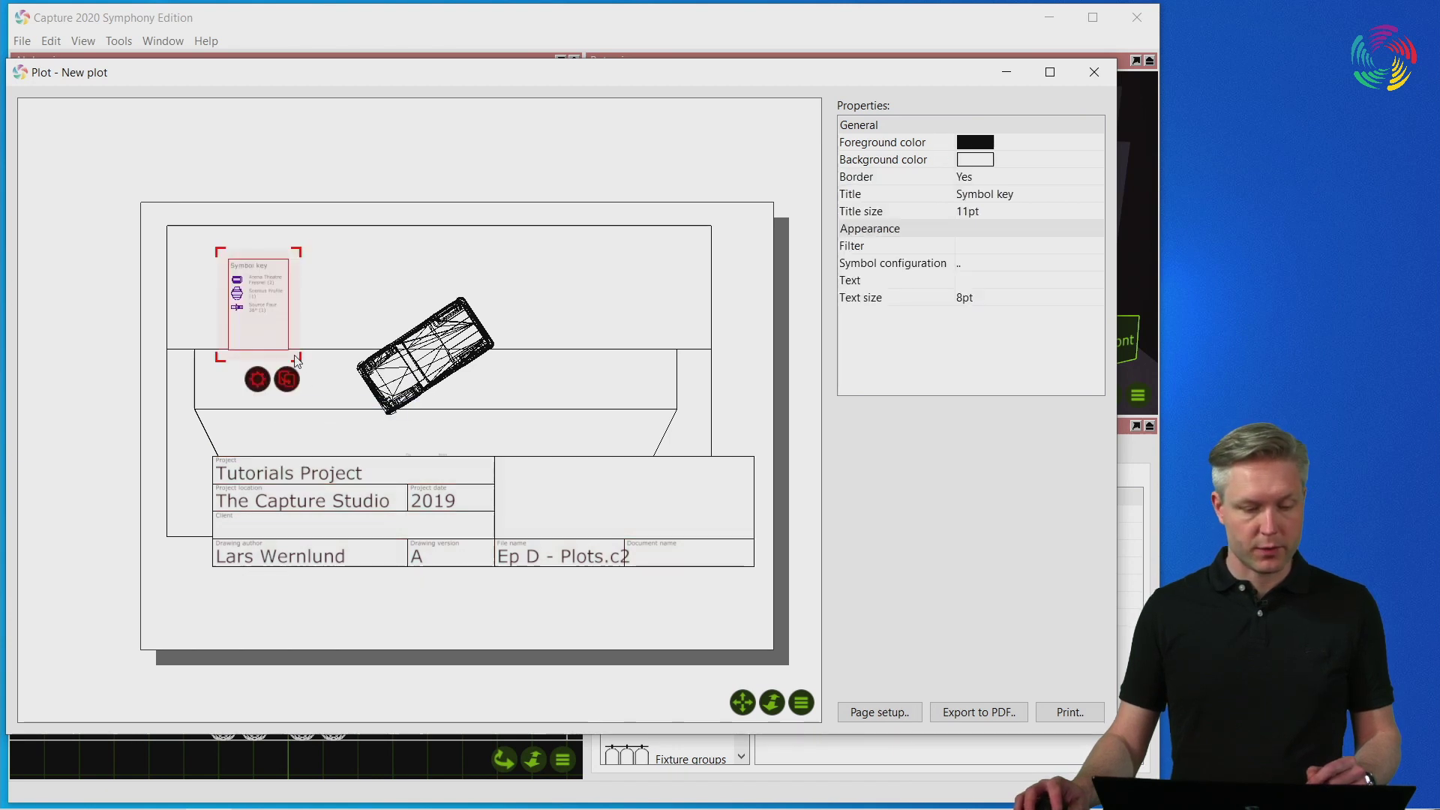
left_click_drag(297, 360, 443, 430)
scroll(279, 332, "up", 3)
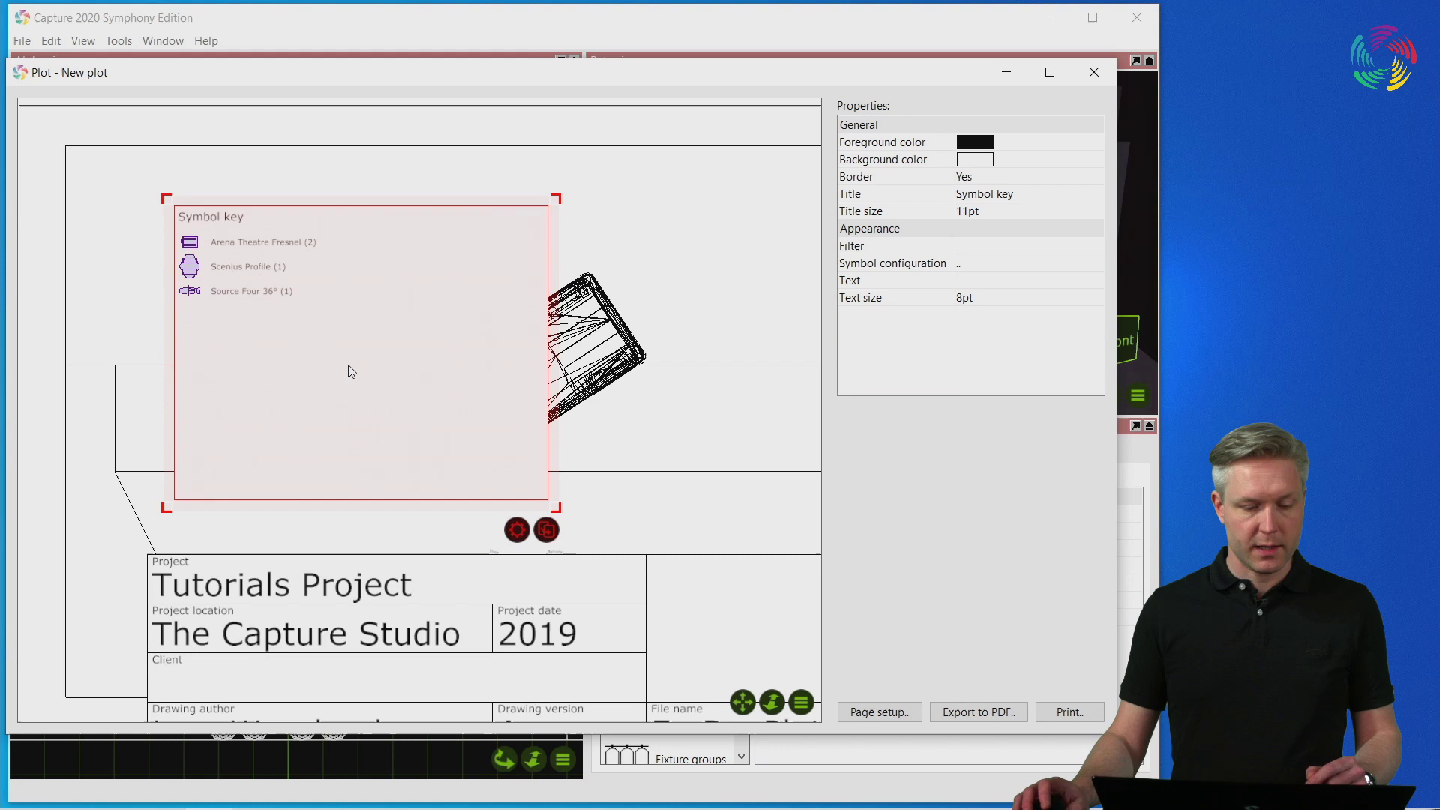
left_click_drag(555, 512, 353, 387, "shift")
scroll(279, 248, "up", 2)
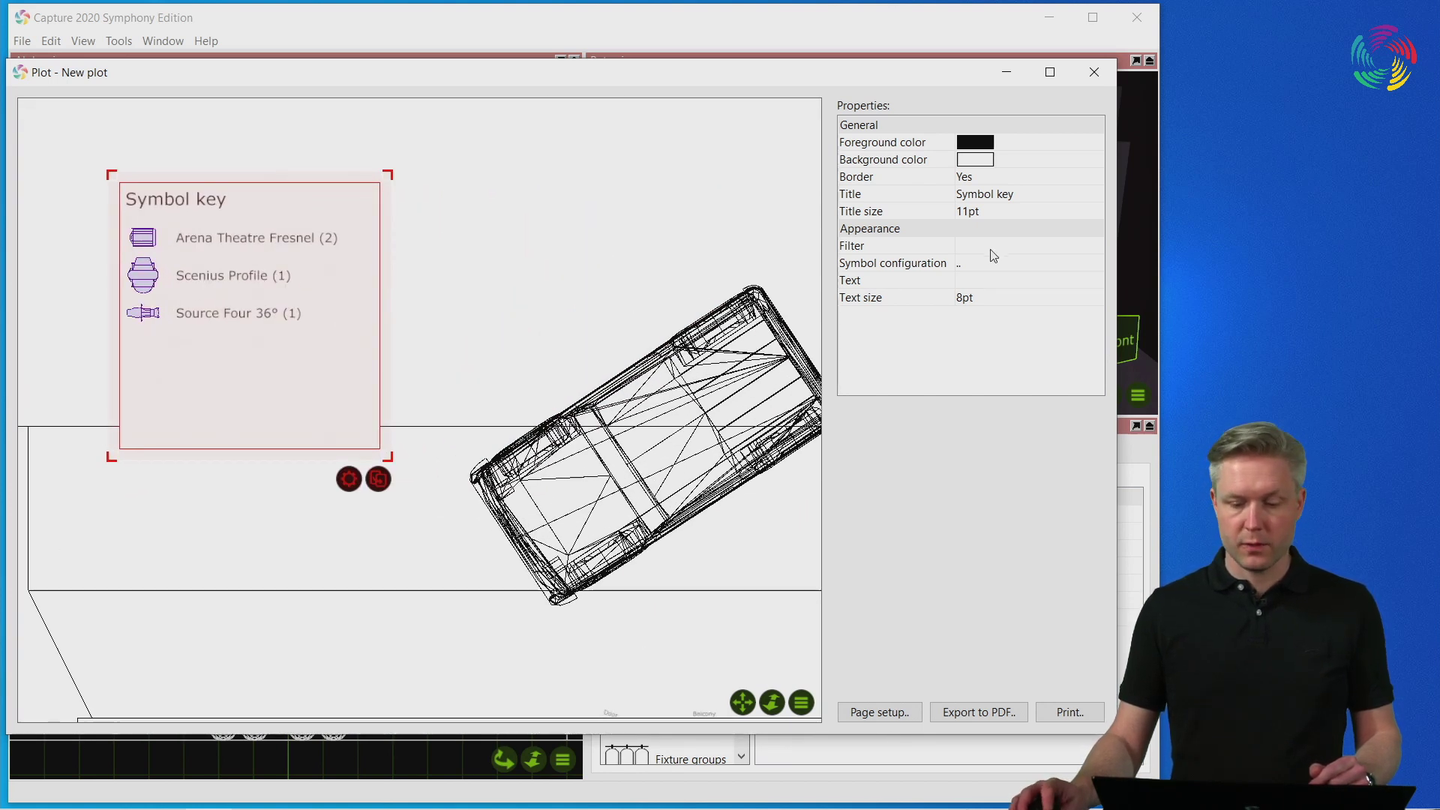
double_click(856, 264)
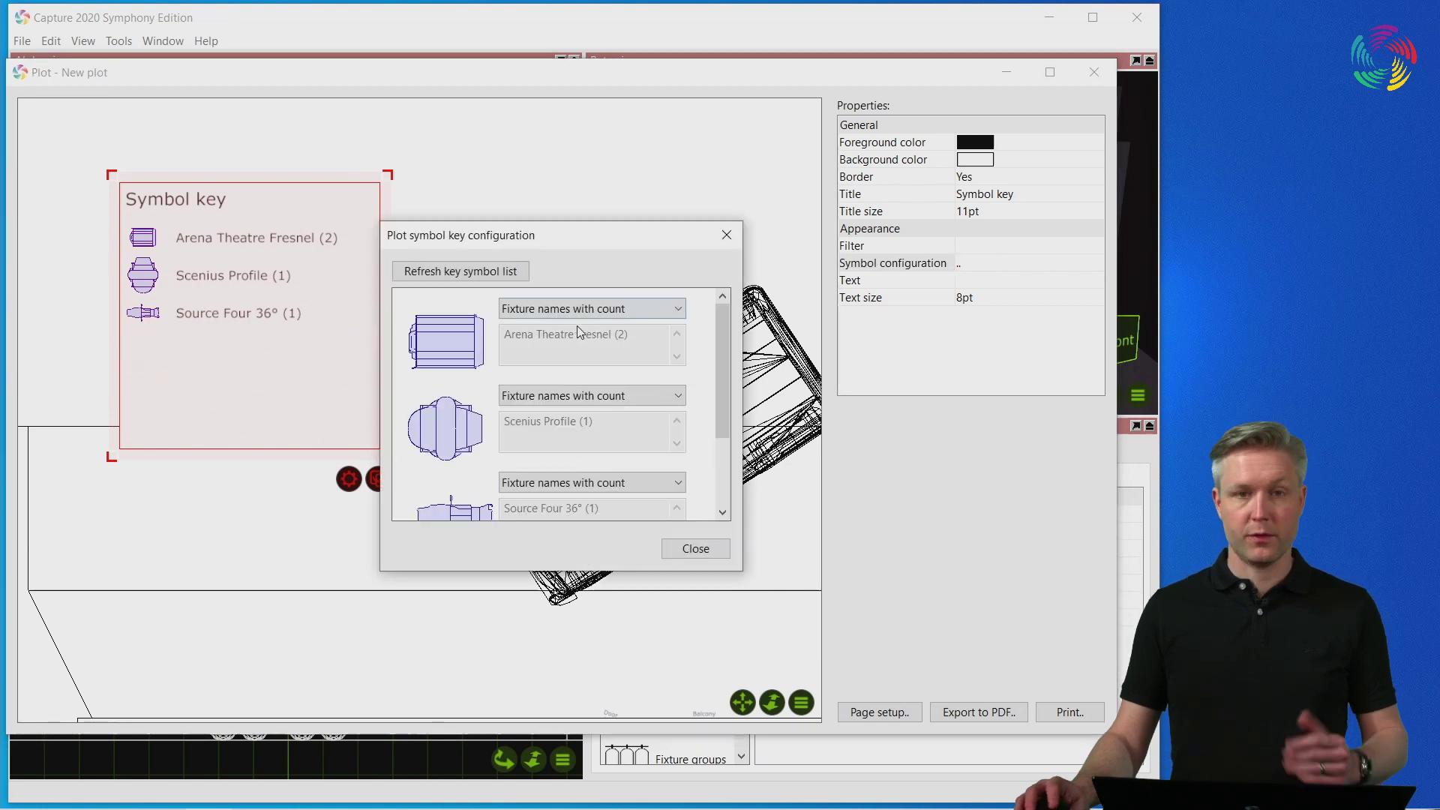
left_click_drag(724, 630, 725, 680)
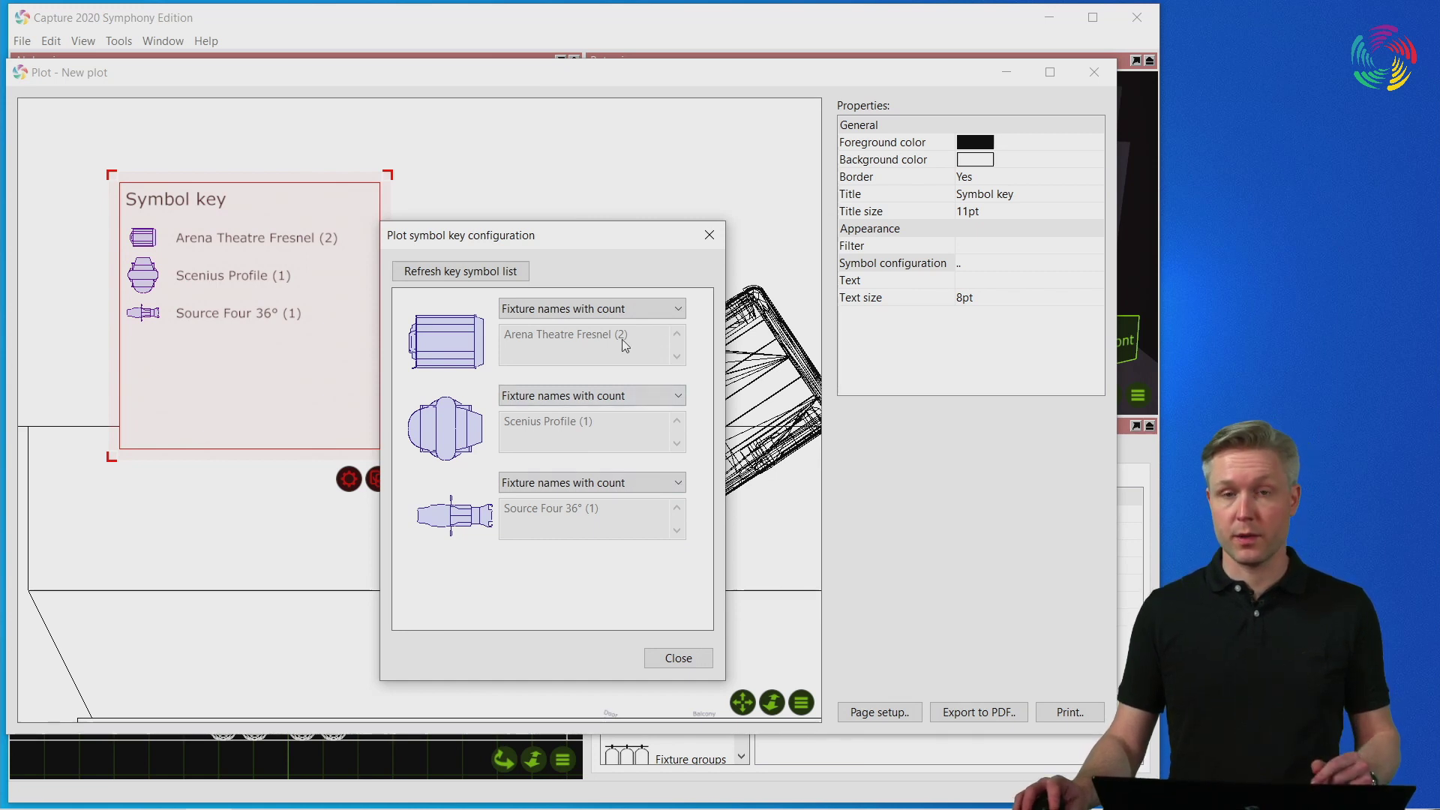
left_click(678, 658)
scroll(639, 553, "down", 2)
scroll(639, 553, "down", 5)
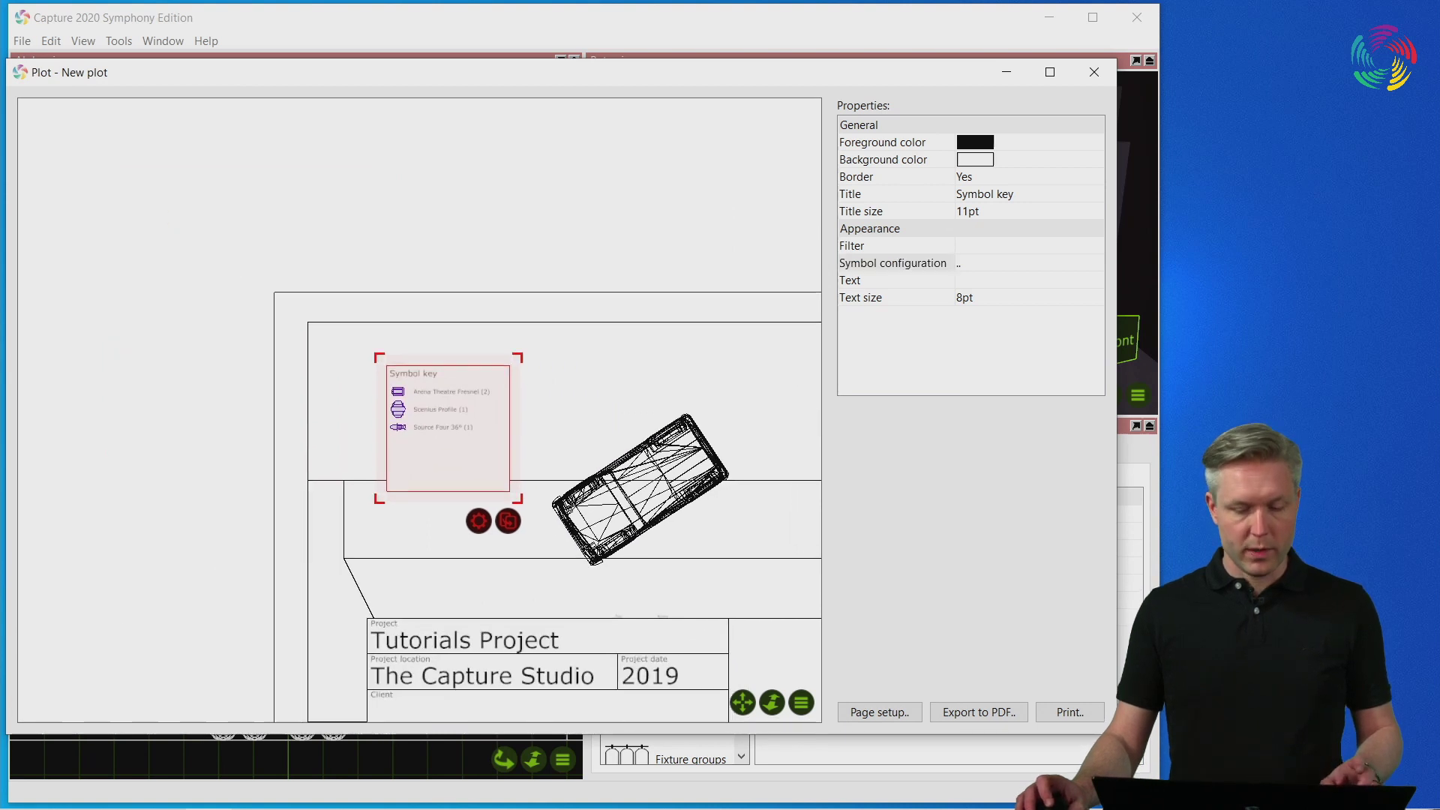
scroll(592, 492, "down", 1)
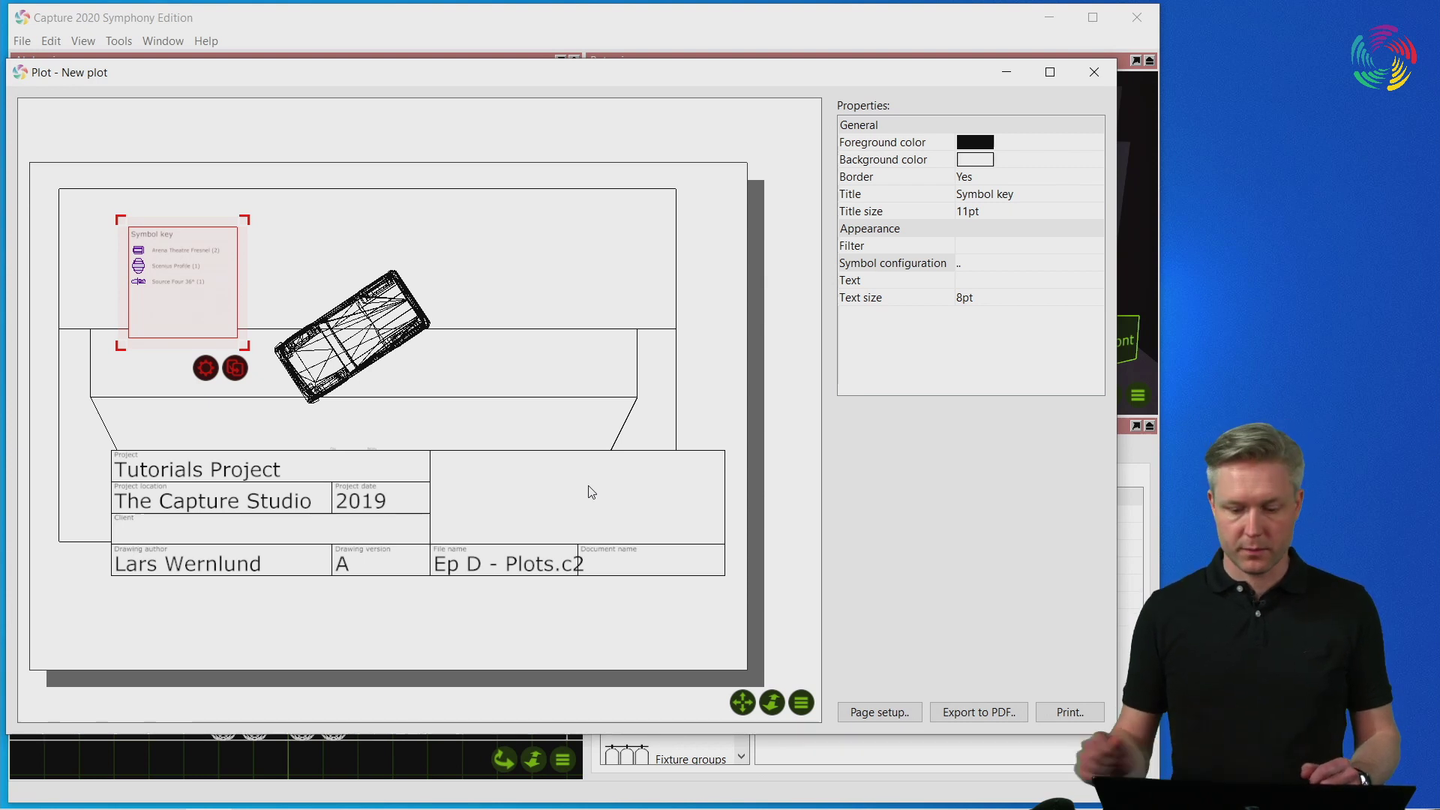
left_click(1047, 714)
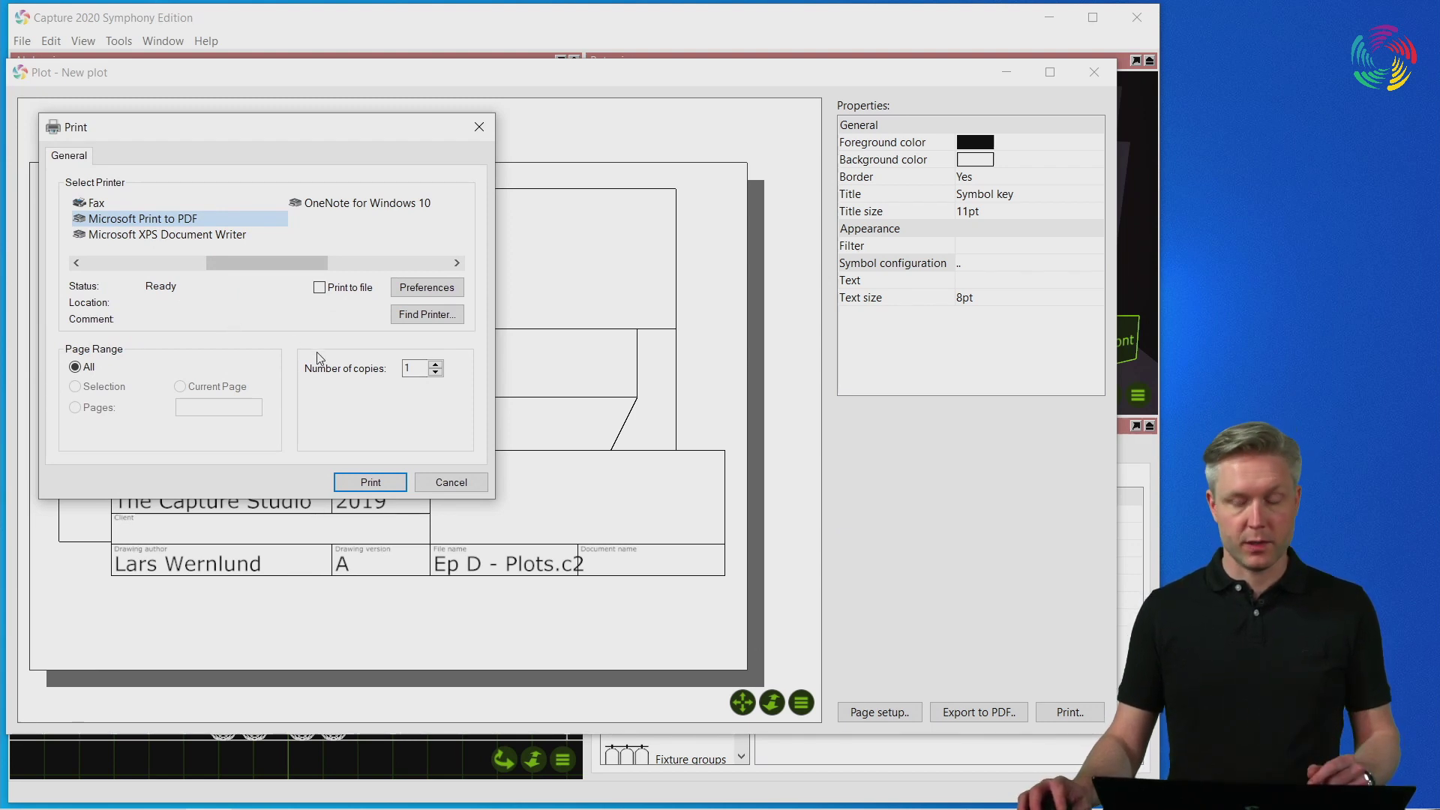
left_click(442, 483)
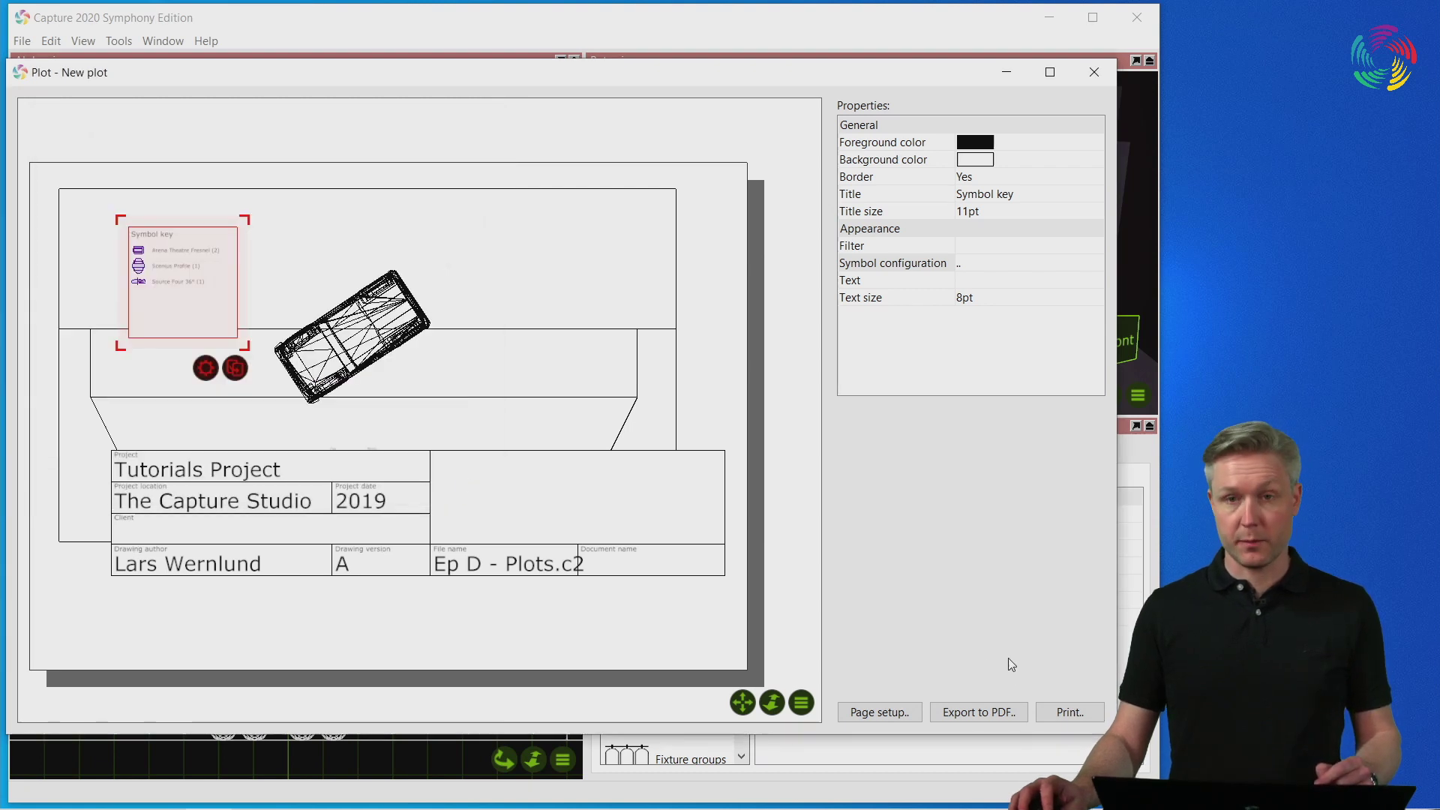
left_click(1006, 714)
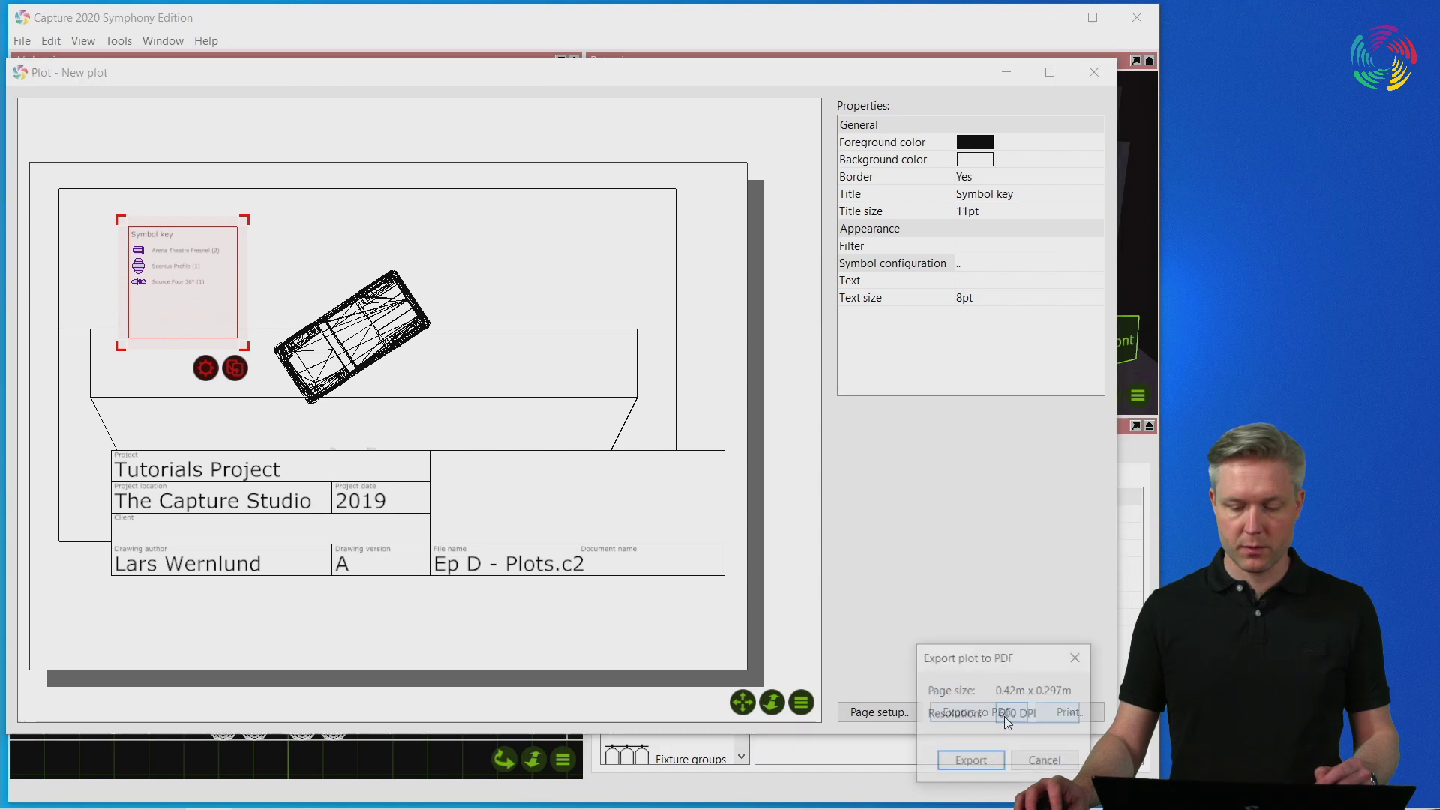
left_click_drag(996, 666, 796, 540)
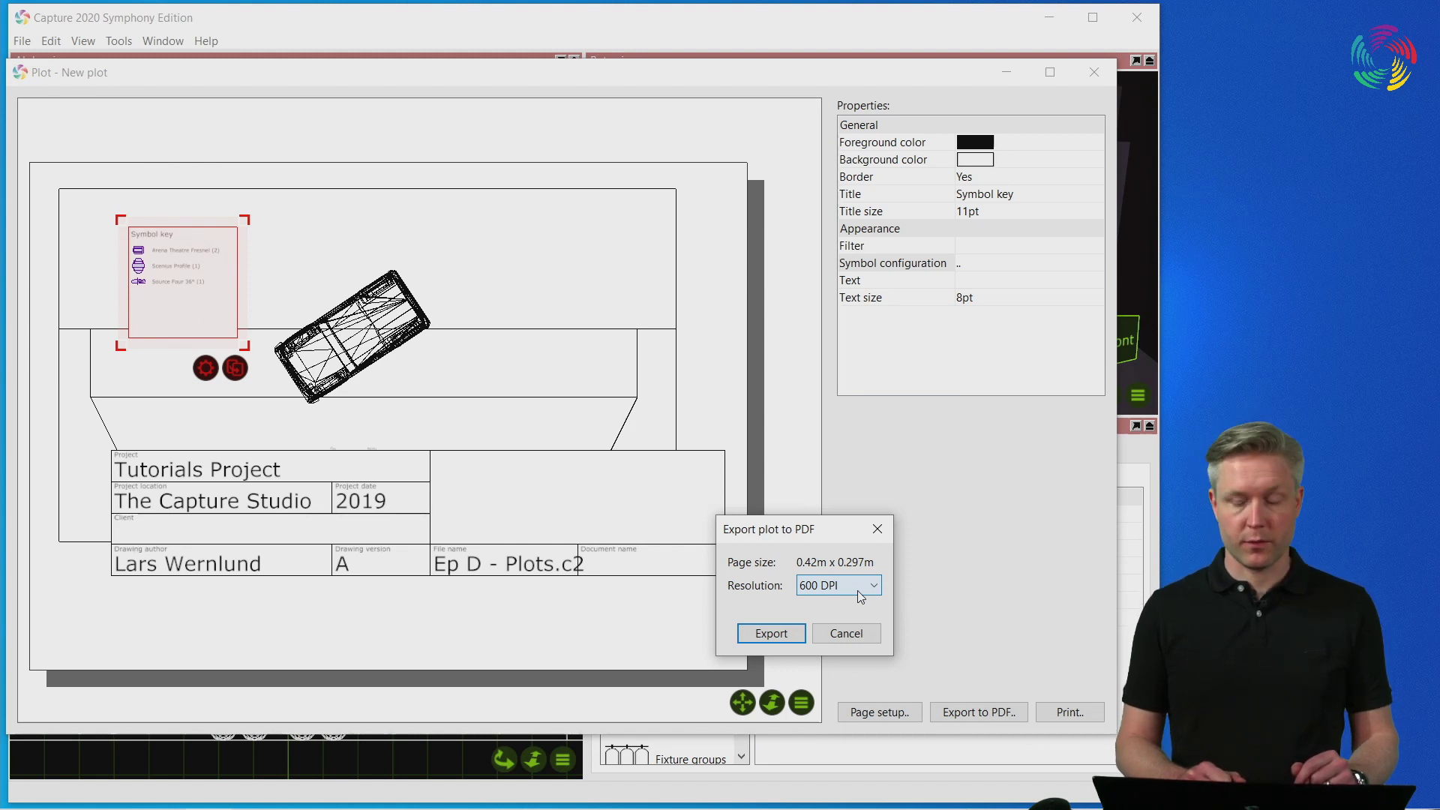
left_click(868, 635)
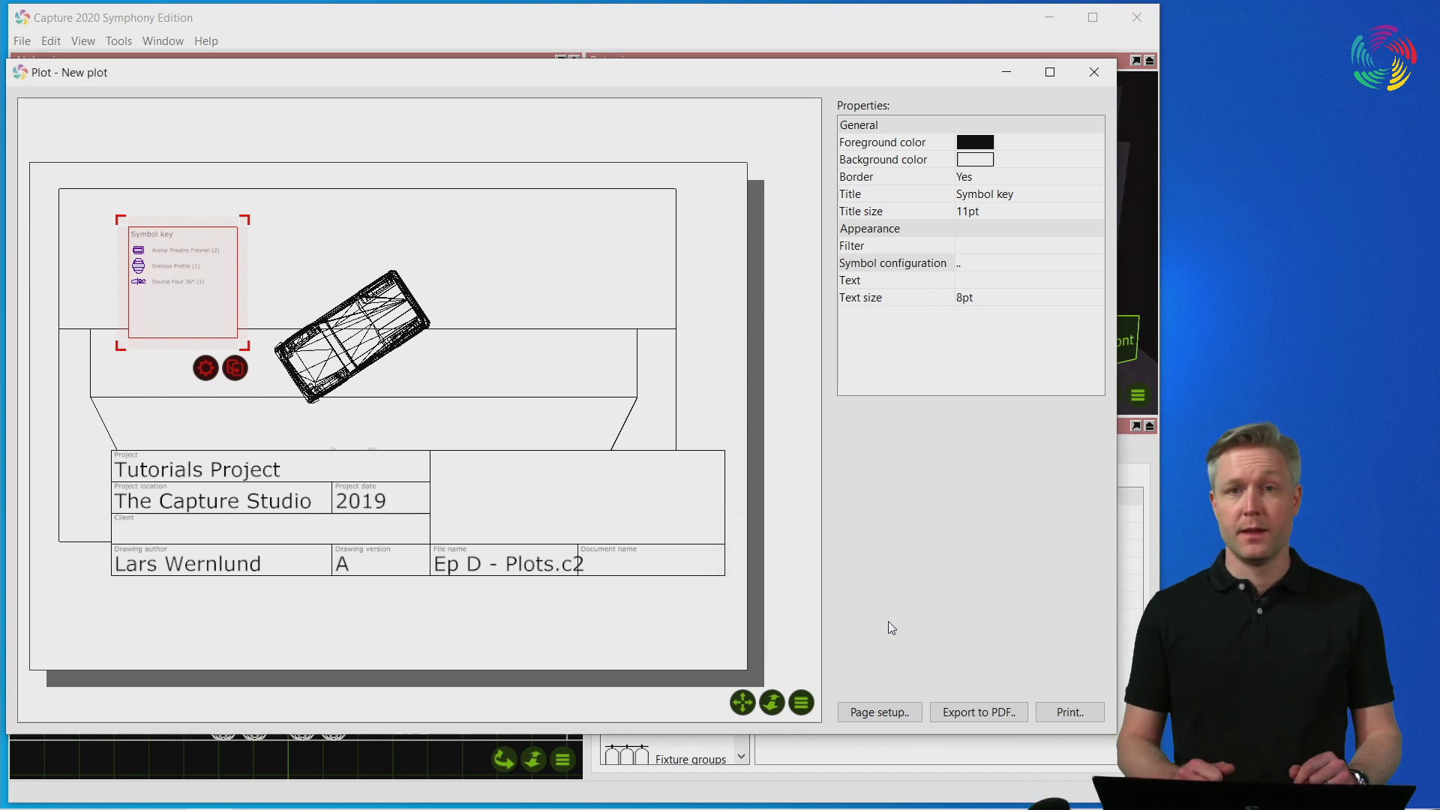